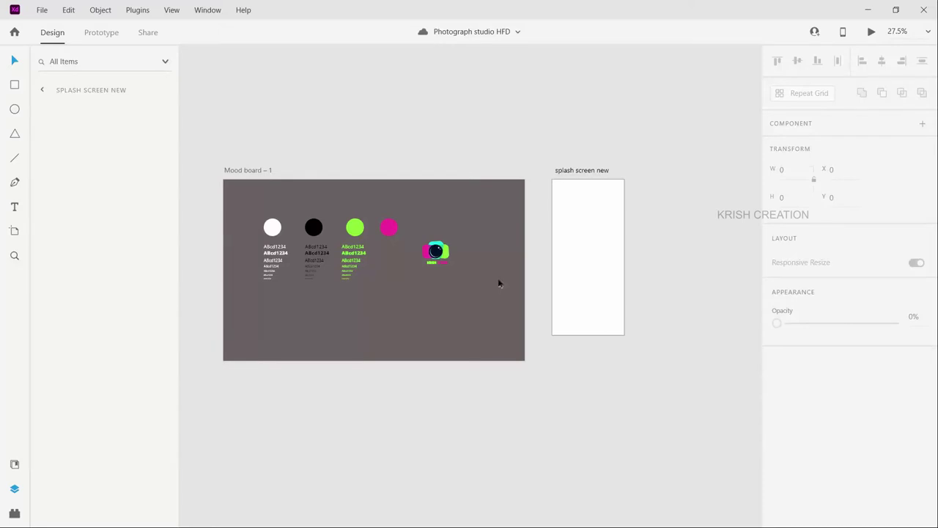
Copy the camera logo from the mood board onto the blank "splash screen new" artboard
{"action": "scroll", "coordinate": [499, 284], "scroll_direction": "up", "scroll_amount": 3}
{"action": "scroll", "coordinate": [499, 282], "scroll_direction": "right", "scroll_amount": 1}
{"action": "scroll", "coordinate": [646, 201], "scroll_direction": "up", "scroll_amount": 1}
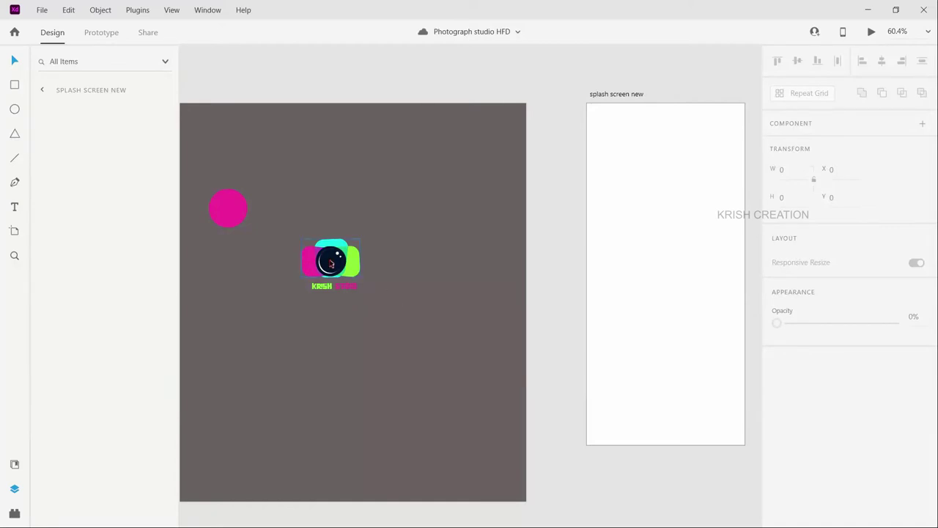
{"action": "left_click_drag", "start_coordinate": [331, 264], "coordinate": [674, 264]}
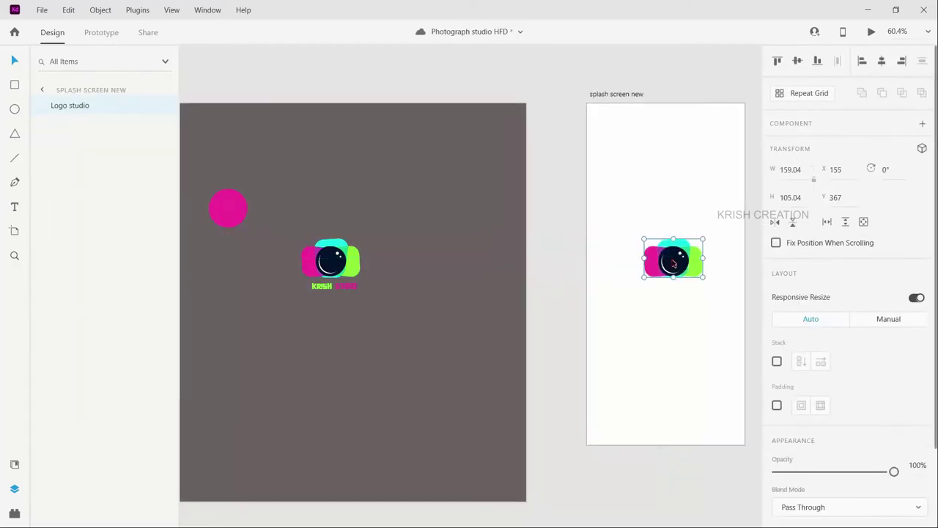
{"action": "scroll", "coordinate": [676, 270], "scroll_direction": "right", "scroll_amount": 5}
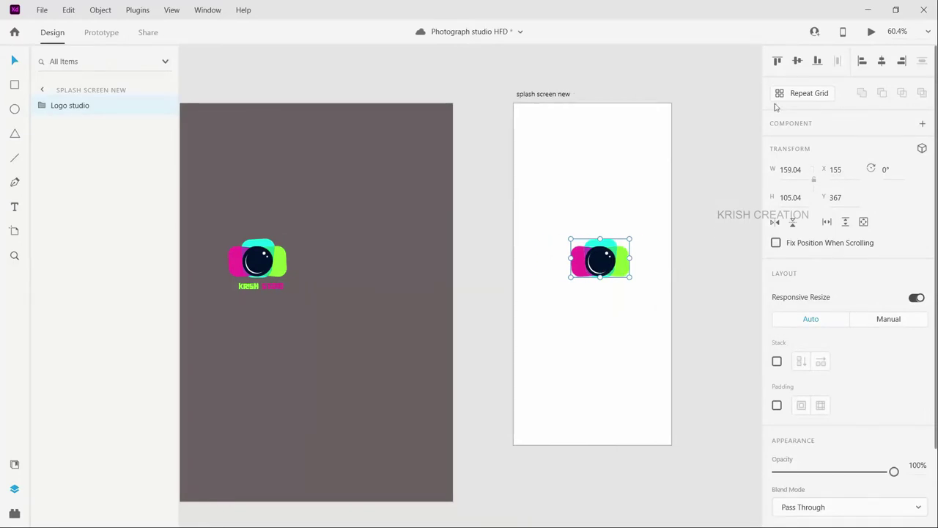
Center the logo horizontally and vertically on the artboard and nudge it up 20 px to Y 390
{"action": "left_click", "coordinate": [882, 62]}
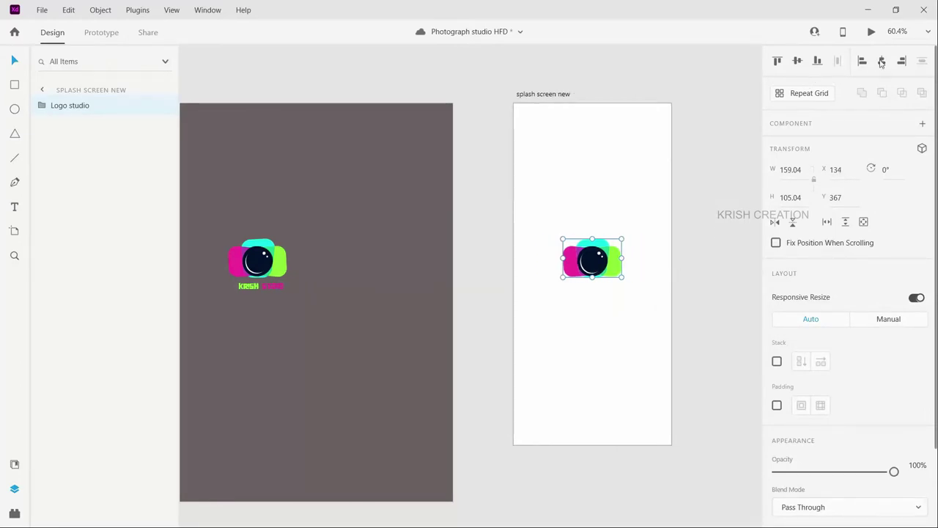
{"action": "left_click", "coordinate": [799, 62]}
{"action": "key", "text": "shift+Up"}
{"action": "key", "text": "shift+Up"}
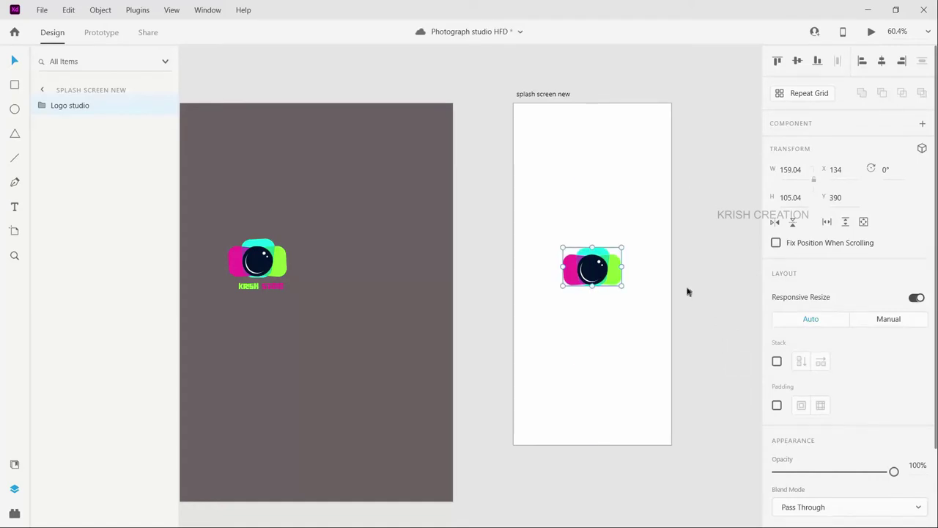
Duplicate the "splash screen new" artboard and place the copy beside the original
{"action": "left_click", "coordinate": [557, 94]}
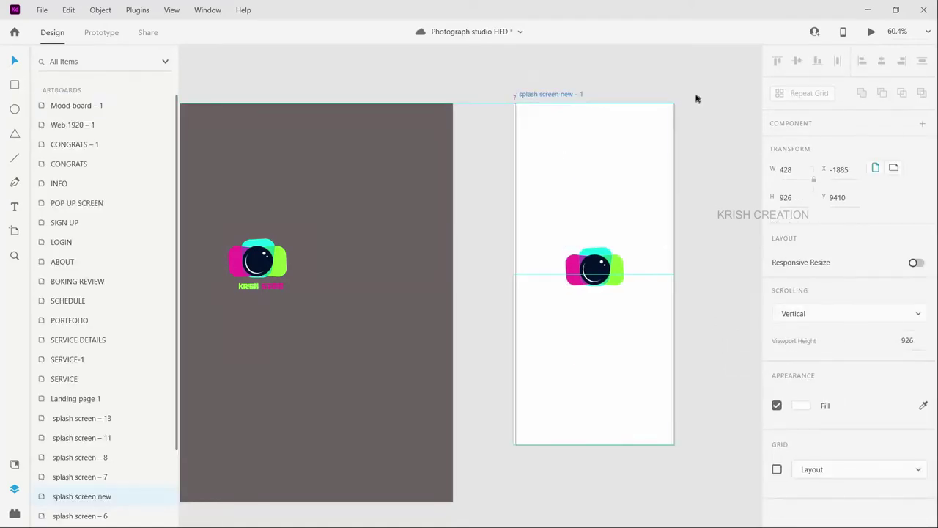
{"action": "key", "text": "ctrl+d"}
{"action": "scroll", "coordinate": [670, 210], "scroll_direction": "right", "scroll_amount": 2}
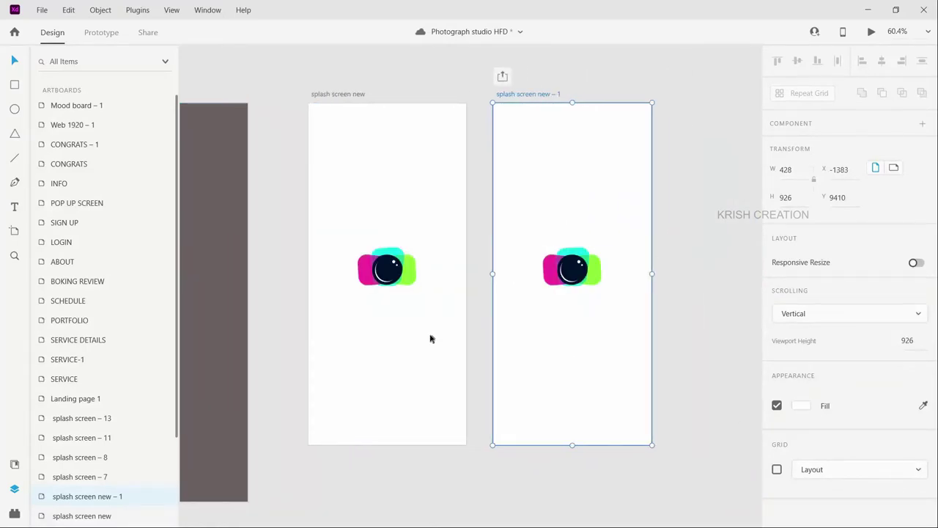
Fill the duplicated splash screen artboard with solid black from the saved swatches
{"action": "left_click", "coordinate": [737, 369]}
{"action": "left_click", "coordinate": [581, 378]}
{"action": "left_click", "coordinate": [801, 407]}
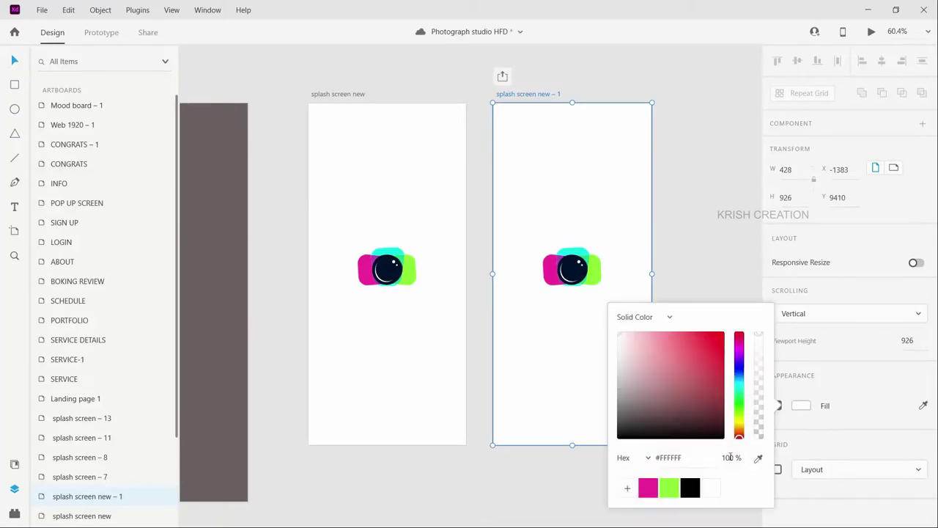
{"action": "left_click", "coordinate": [690, 490]}
{"action": "left_click", "coordinate": [327, 329]}
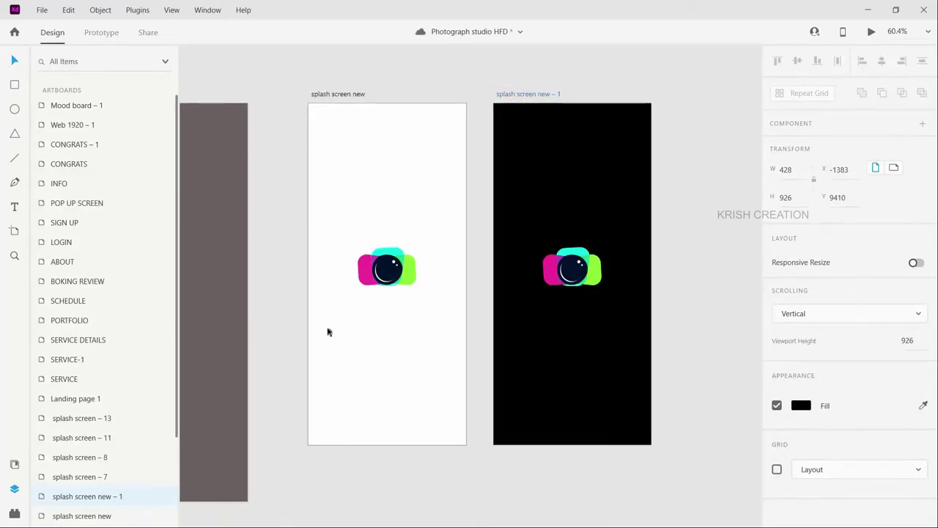
Draw a circle about 113 px across, overlapping the lower-left corner of the white splash screen artboard
{"action": "left_click", "coordinate": [337, 283]}
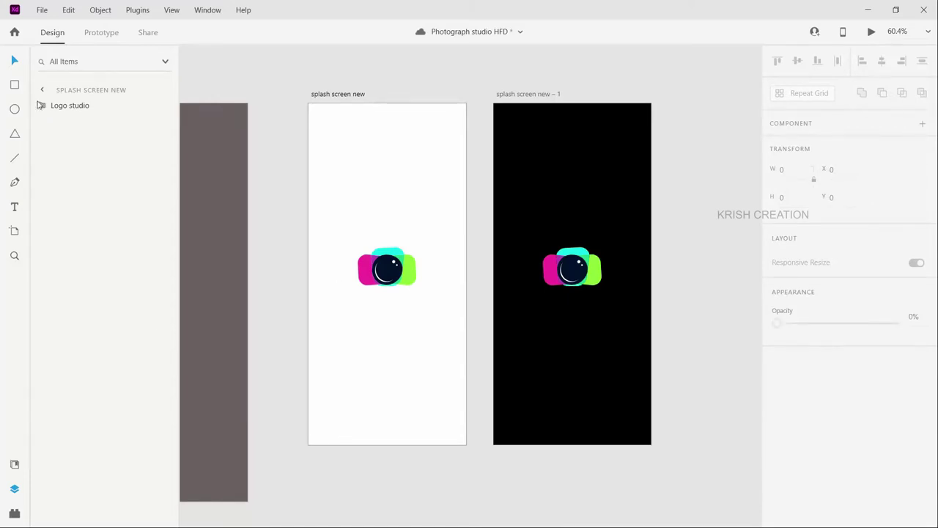
{"action": "left_click", "coordinate": [14, 109]}
{"action": "left_click_drag", "start_coordinate": [294, 417], "coordinate": [314, 453]}
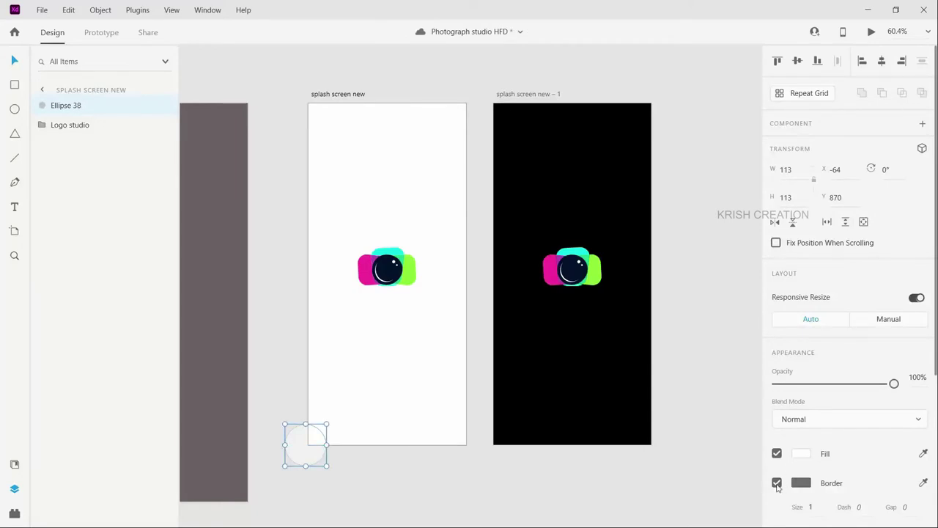
Remove the circle's border and fill it with black (#000000)
{"action": "left_click", "coordinate": [777, 483]}
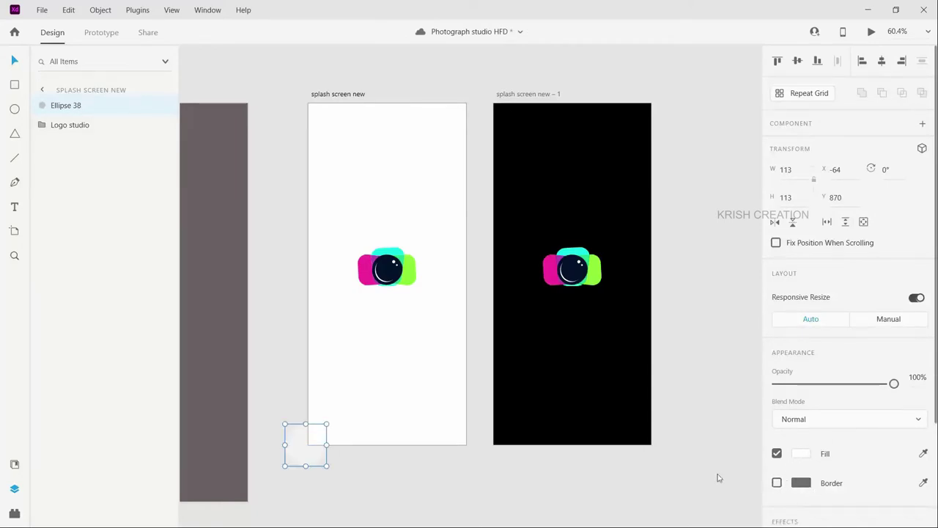
{"action": "left_click", "coordinate": [690, 507]}
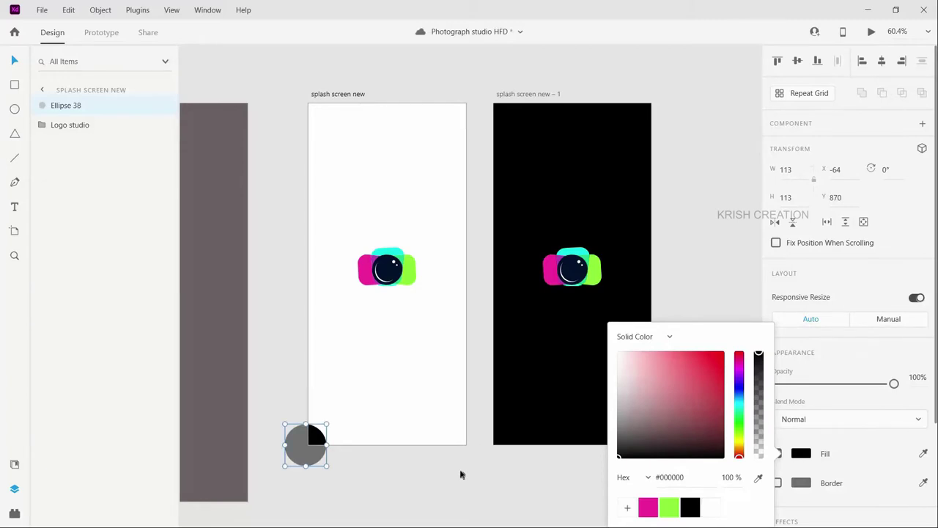
{"action": "left_click", "coordinate": [461, 475]}
Copy the black circle to the same corner position on the black "splash screen new – 1" artboard
{"action": "left_click", "coordinate": [310, 440]}
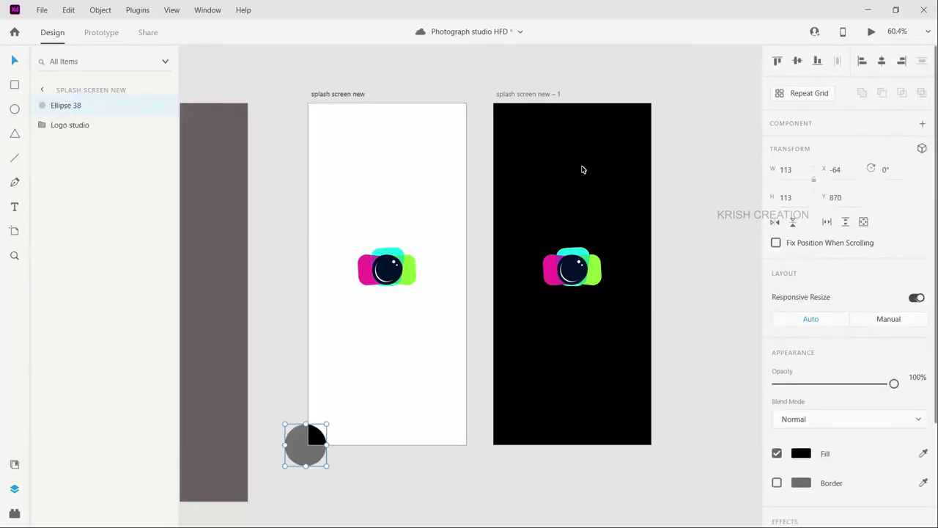
{"action": "left_click", "coordinate": [522, 100]}
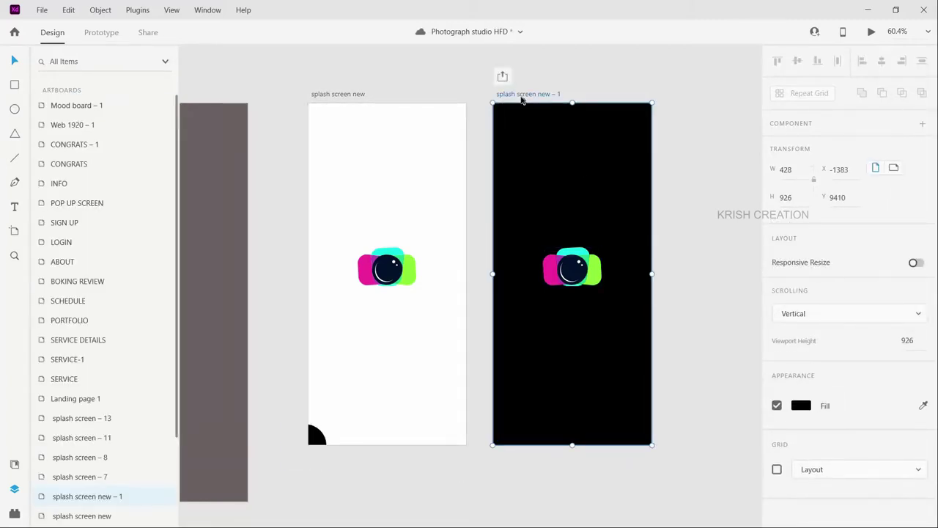
{"action": "key", "text": "ctrl+z"}
{"action": "key", "text": "ctrl+shift+z"}
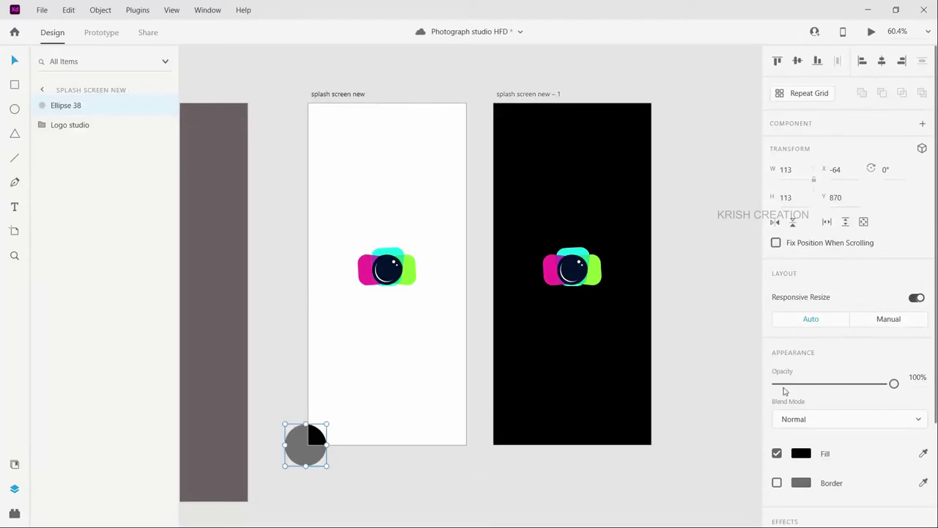
Set the circle on the white artboard to 0% opacity and place it below the logo in the layer order
{"action": "key", "text": "0"}
{"action": "key", "text": "0"}
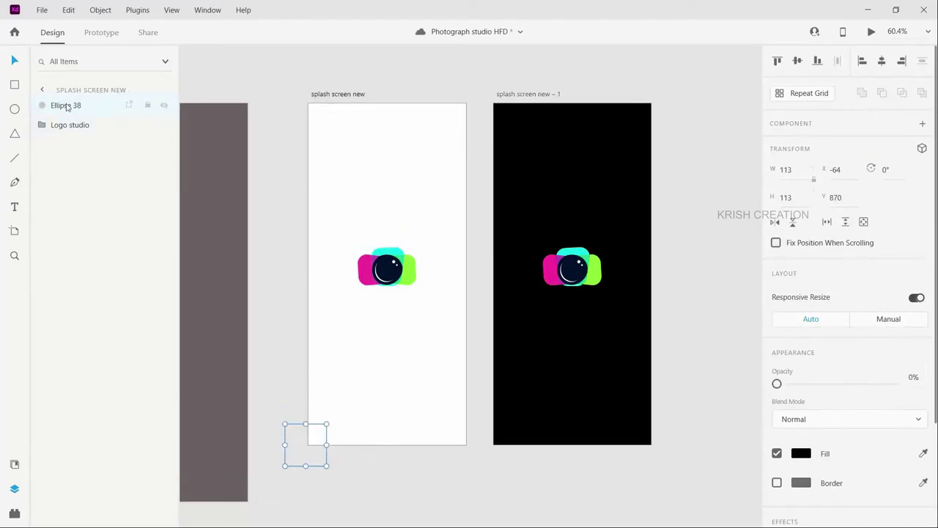
{"action": "left_click_drag", "start_coordinate": [69, 106], "coordinate": [65, 139]}
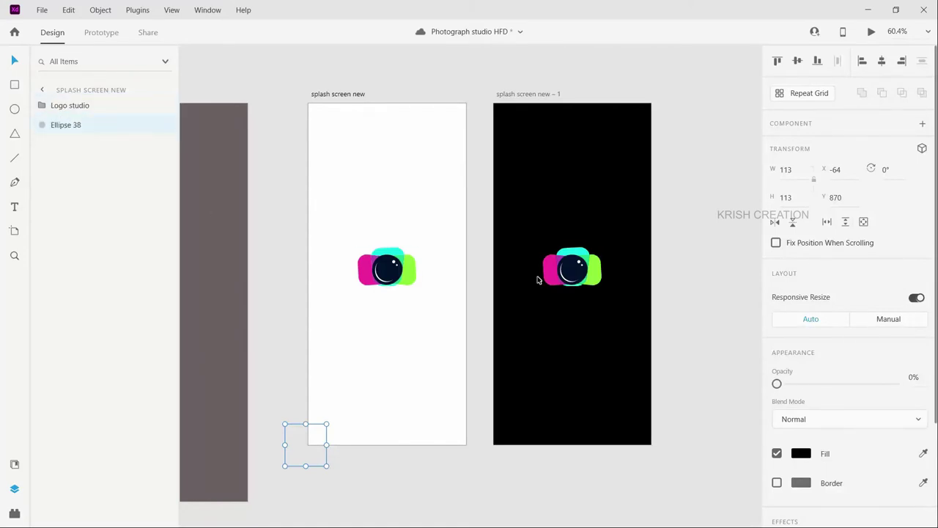
Place the circle on the black artboard below the Logo studio group in the layer order
{"action": "scroll", "coordinate": [537, 279], "scroll_direction": "right", "scroll_amount": 3}
{"action": "left_click", "coordinate": [435, 94]}
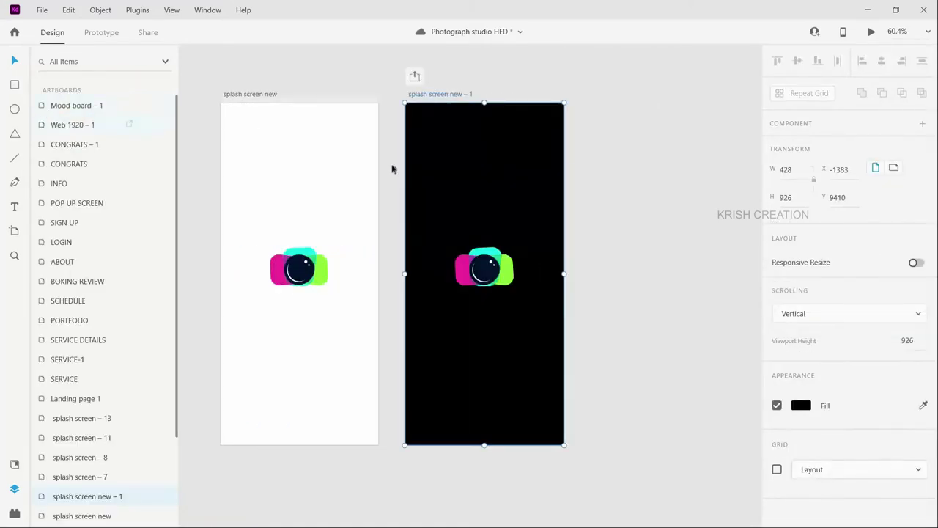
{"action": "key", "text": "ctrl+z"}
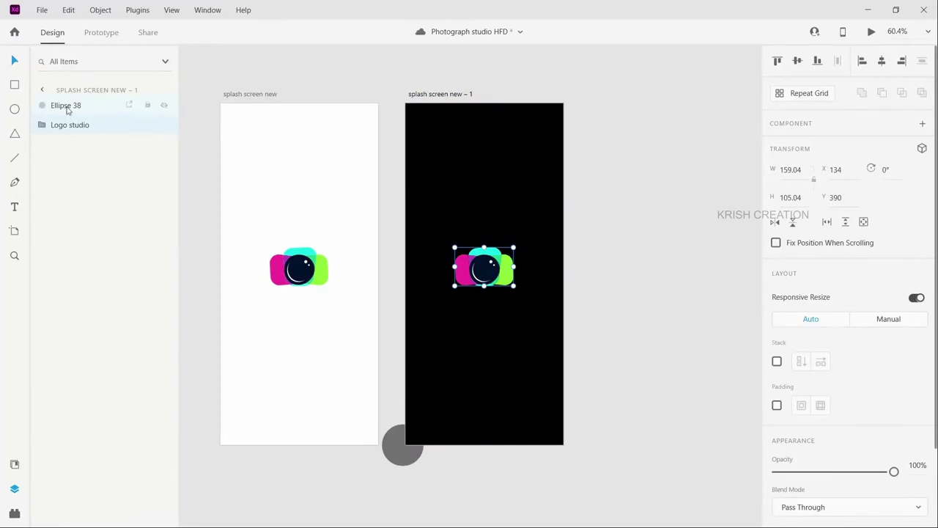
{"action": "left_click_drag", "start_coordinate": [66, 107], "coordinate": [65, 141]}
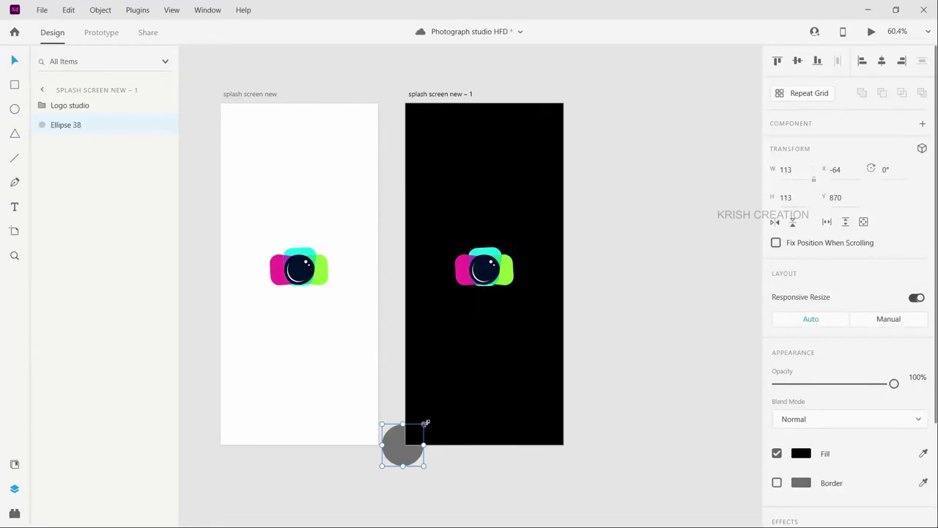
Scale the black artboard's circle proportionally from its center to about 2183 px wide so it covers the whole artboard
{"action": "key", "text": "alt"}
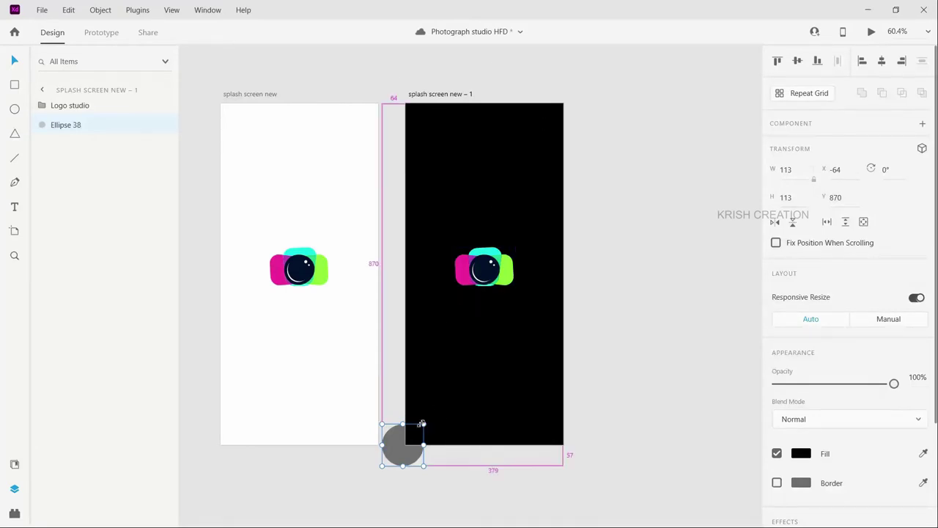
{"action": "left_click_drag", "start_coordinate": [485, 357], "coordinate": [479, 206]}
{"action": "key", "text": "0"}
{"action": "key", "text": "0"}
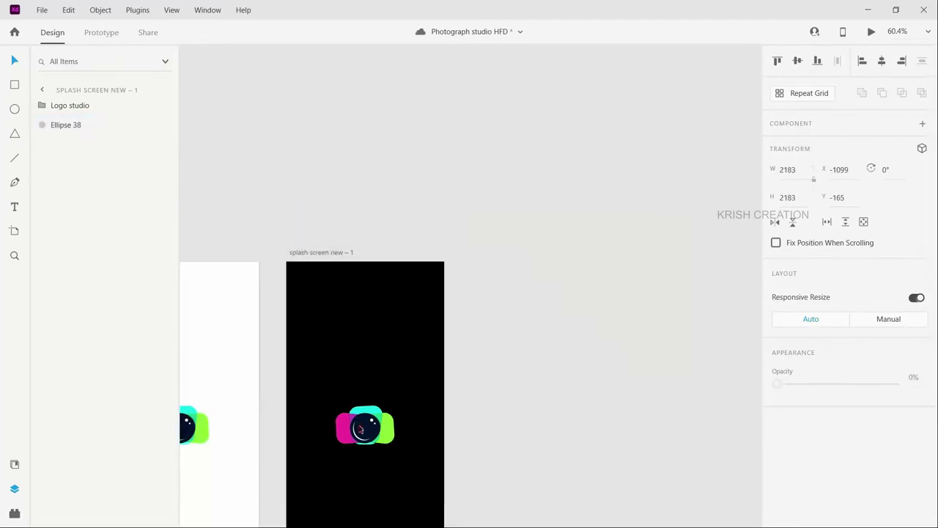
{"action": "key", "text": "Escape"}
{"action": "scroll", "coordinate": [372, 374], "scroll_direction": "down", "scroll_amount": 2}
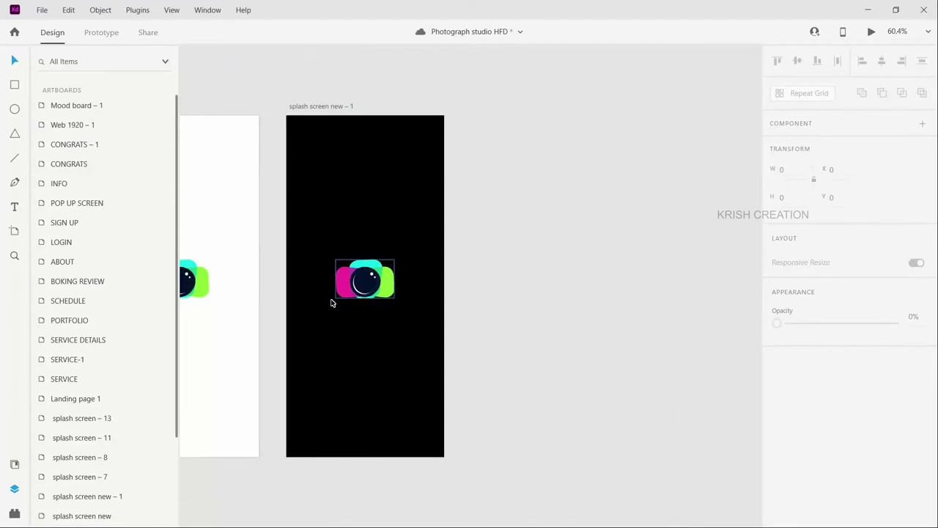
Copy the KRISH STUDIO text group from the mood board into the black "splash screen new – 1" artboard
{"action": "scroll", "coordinate": [331, 301], "scroll_direction": "left", "scroll_amount": 10}
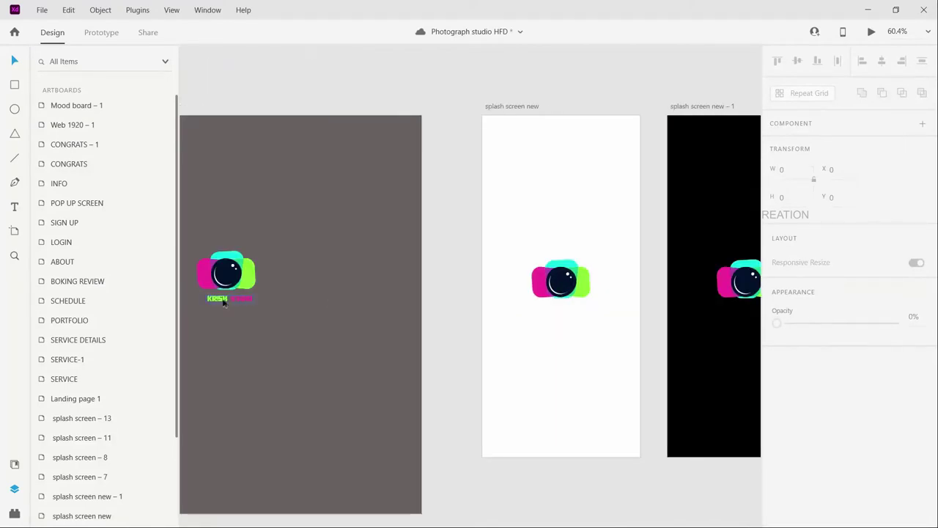
{"action": "left_click", "coordinate": [218, 304]}
{"action": "scroll", "coordinate": [534, 228], "scroll_direction": "right", "scroll_amount": 2}
{"action": "scroll", "coordinate": [534, 228], "scroll_direction": "right", "scroll_amount": 3}
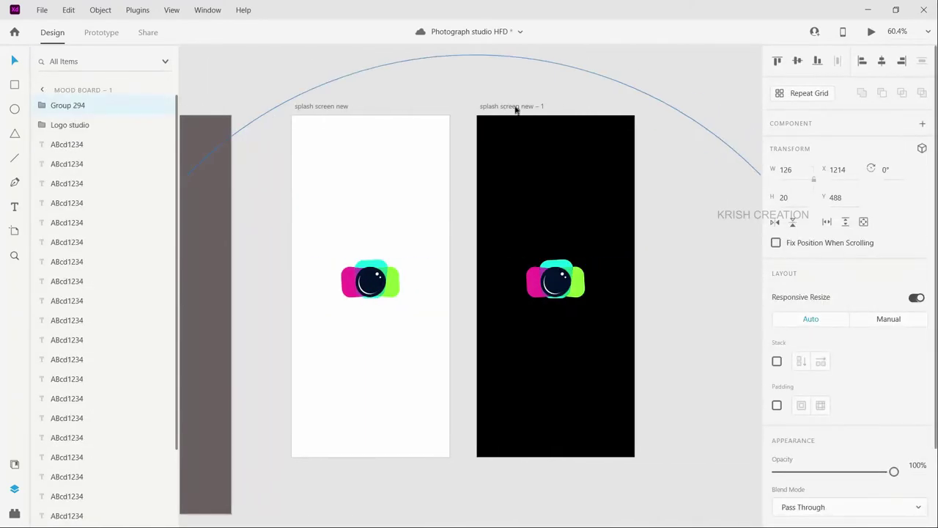
{"action": "left_click", "coordinate": [513, 107]}
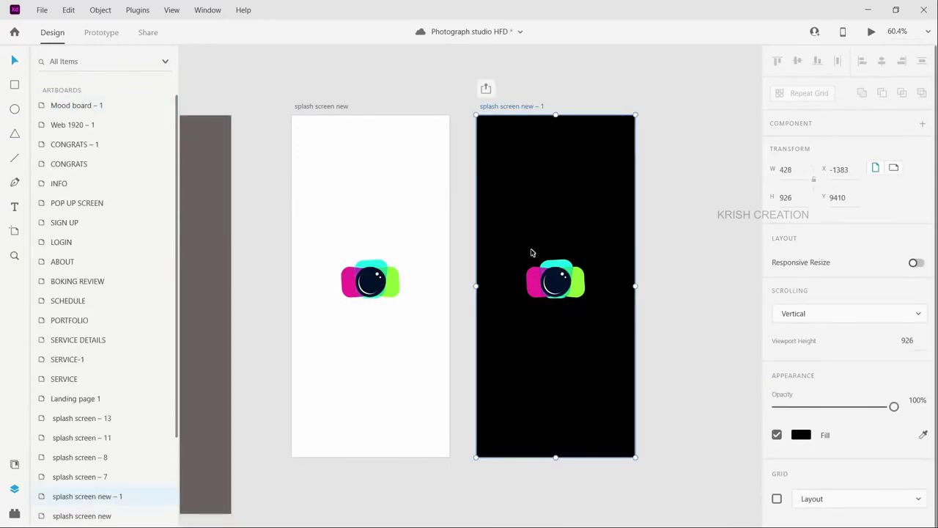
{"action": "key", "text": "ctrl+v"}
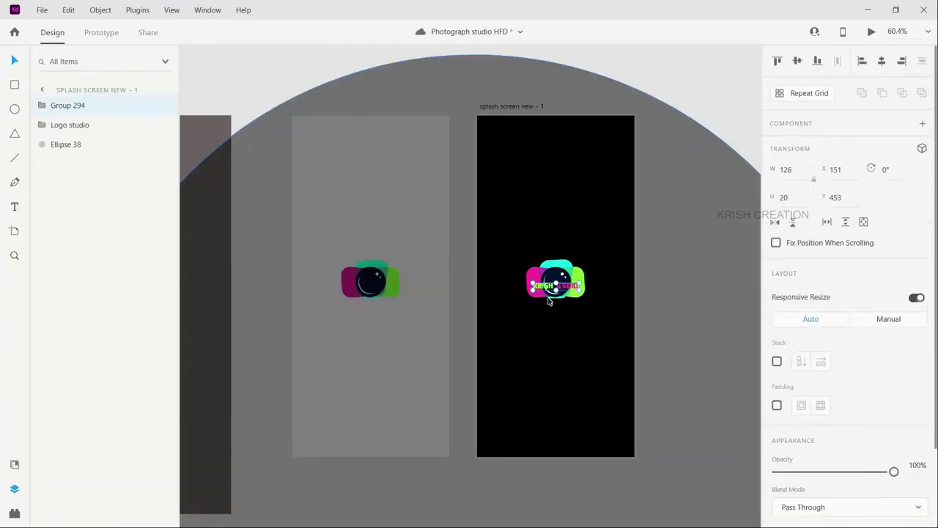
Move the KRISH STUDIO text group straight down to Y 506, just beneath the camera logo
{"action": "key", "text": "shift+Down"}
{"action": "key", "text": "shift+Down"}
{"action": "key", "text": "shift+Down"}
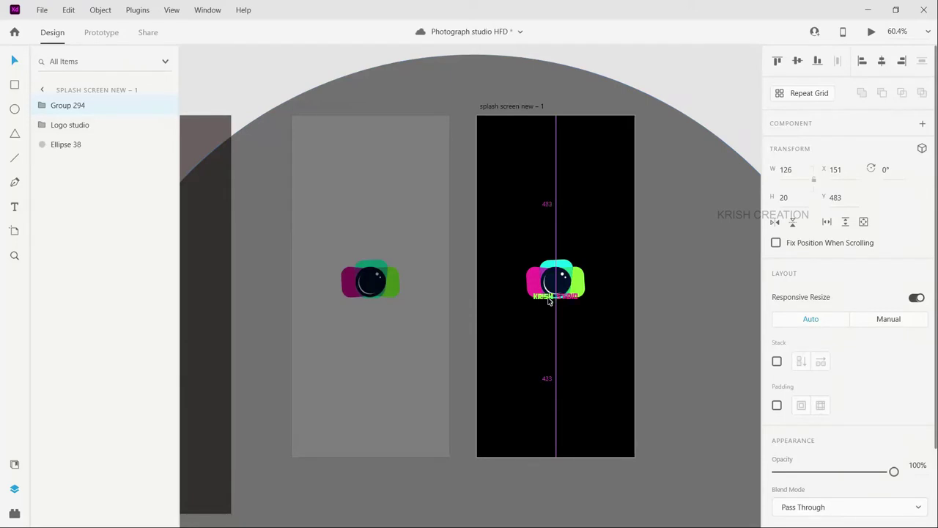
{"action": "key", "text": "shift+Down"}
{"action": "key", "text": "shift+Down"}
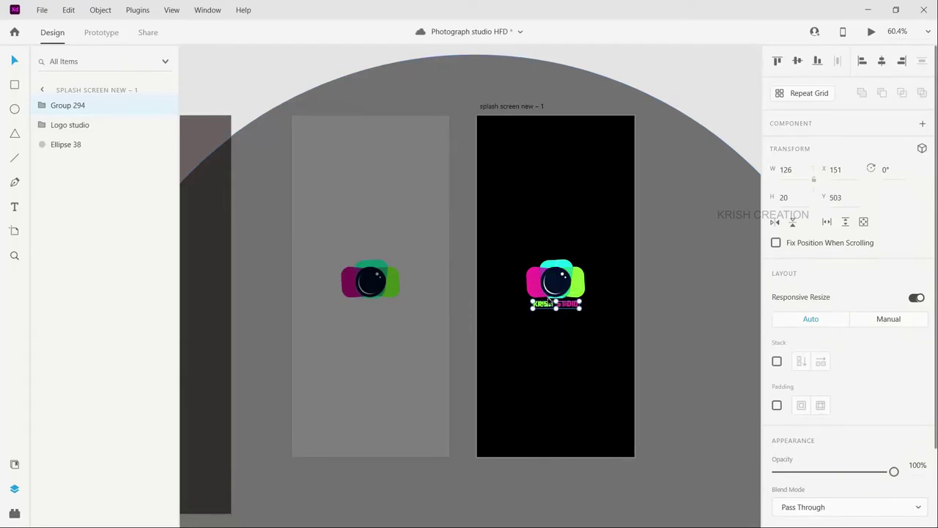
{"action": "key", "text": "Down"}
{"action": "key", "text": "Down"}
{"action": "key", "text": "Down"}
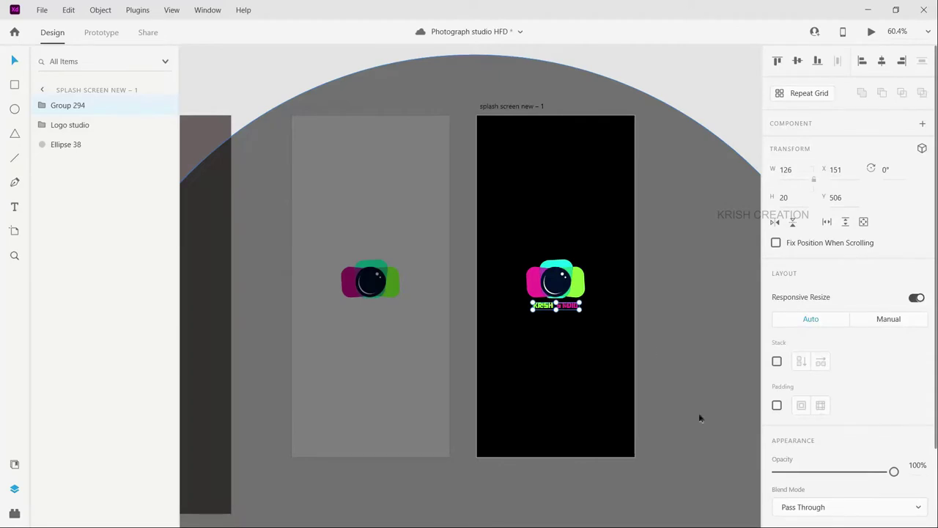
{"action": "left_click", "coordinate": [42, 106]}
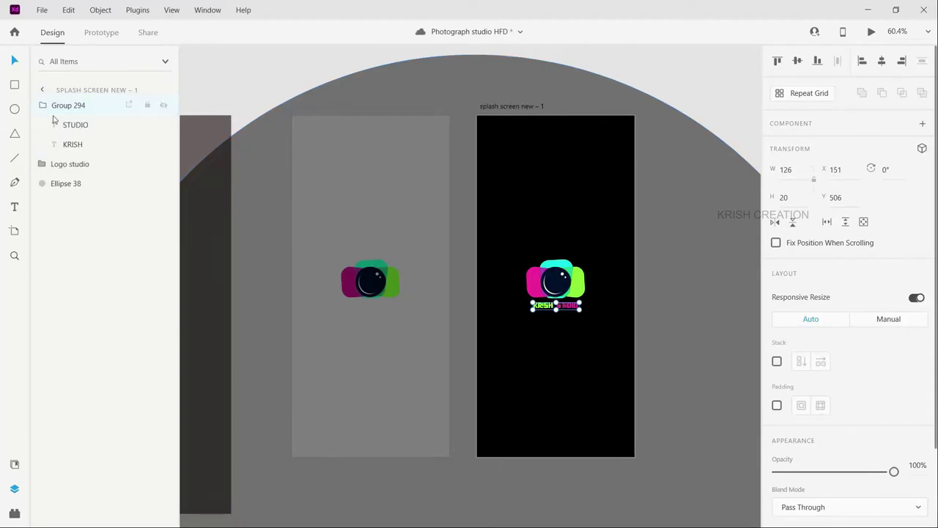
{"action": "left_click", "coordinate": [67, 132]}
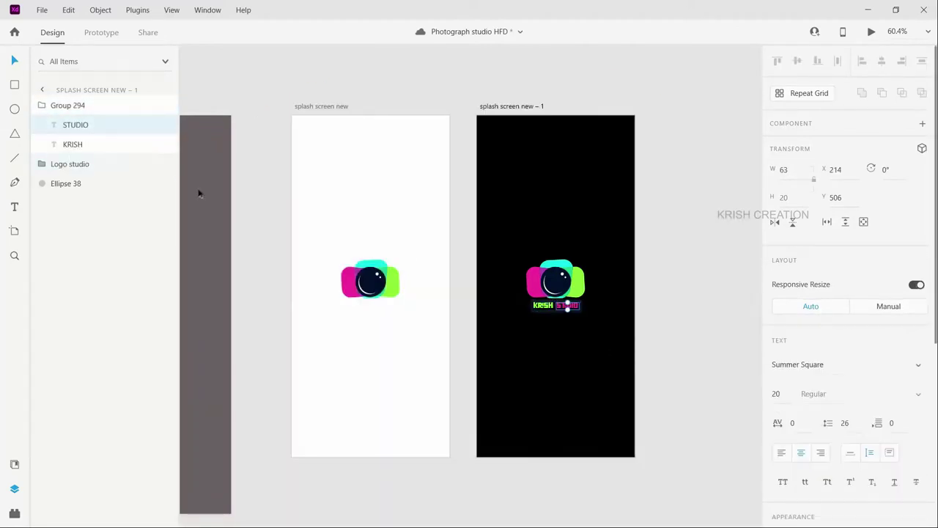
Duplicate the "splash screen new – 1" artboard and delete the large black circle from the copy
{"action": "left_click", "coordinate": [565, 105]}
{"action": "left_click", "coordinate": [528, 106]}
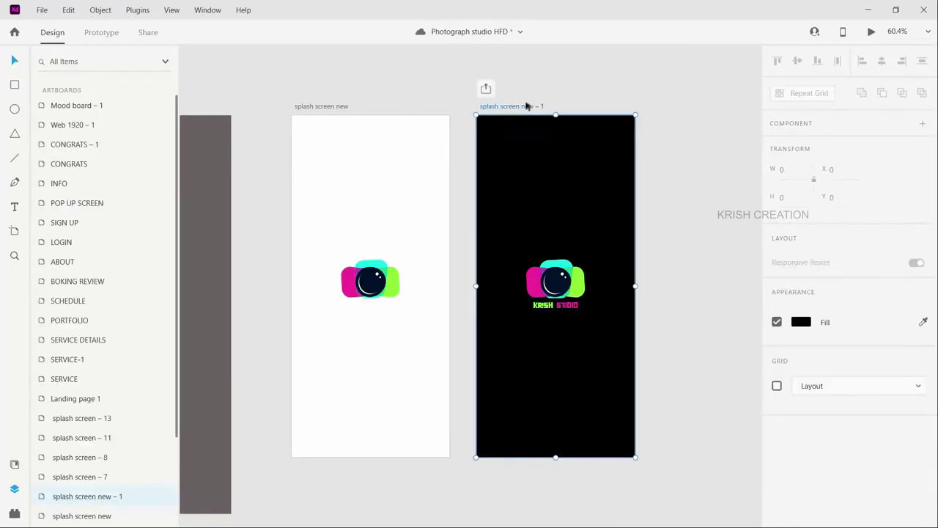
{"action": "key", "text": "ctrl+d"}
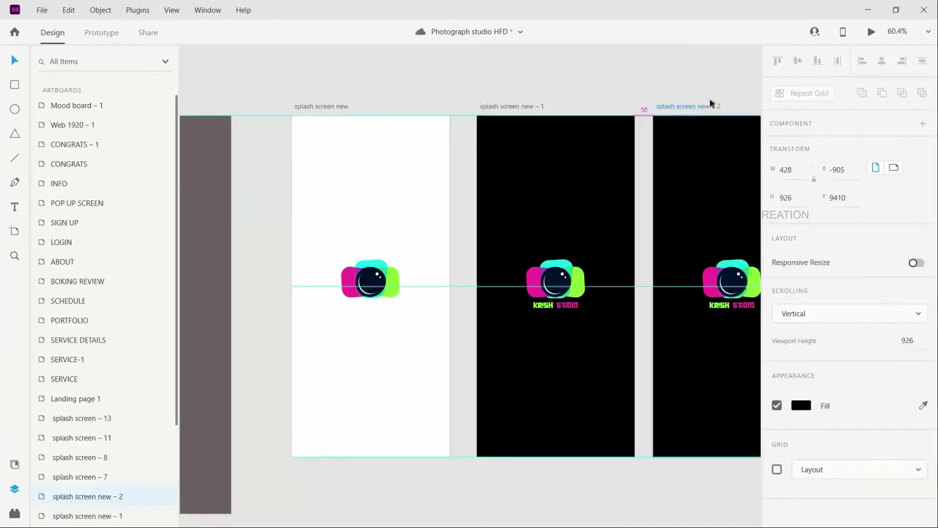
{"action": "left_click", "coordinate": [617, 333]}
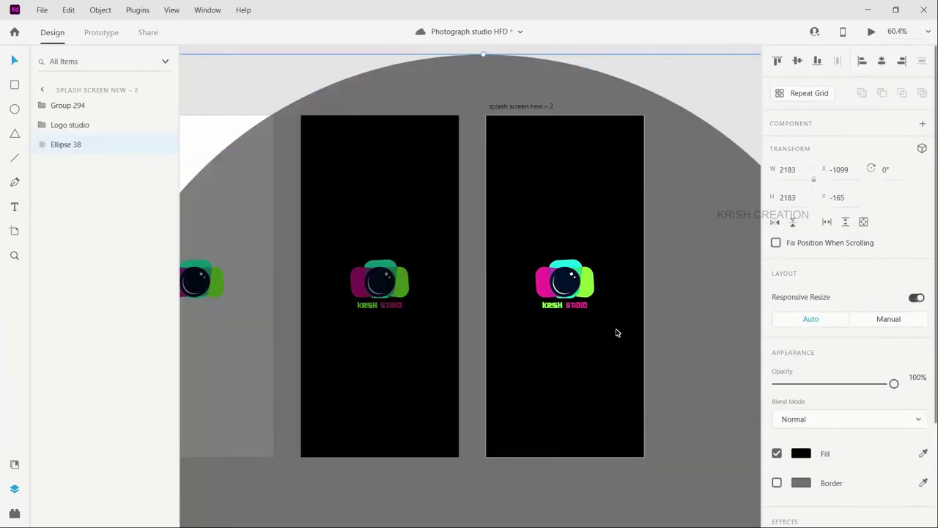
{"action": "key", "text": "Delete"}
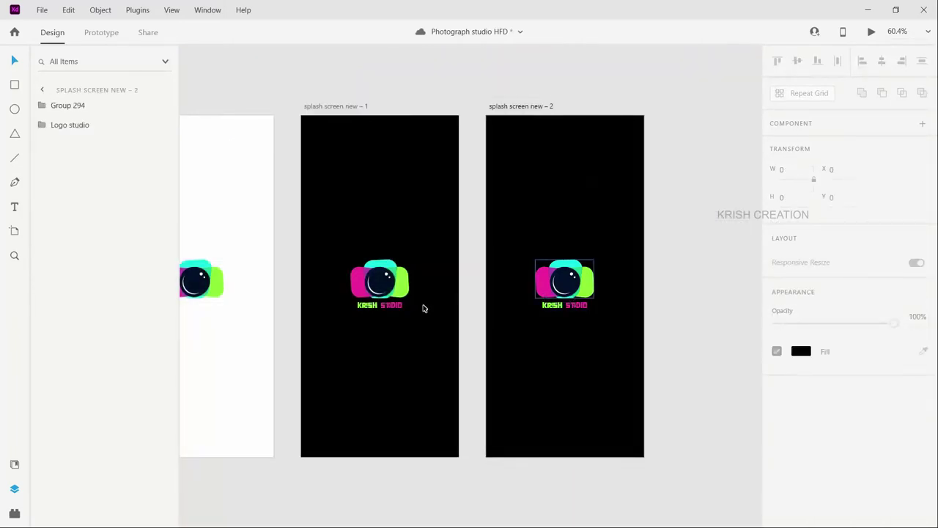
Shift the STUDIO text in "splash screen new – 1" about 200 px right to the artboard's edge and set its opacity to 0%
{"action": "left_click", "coordinate": [375, 308]}
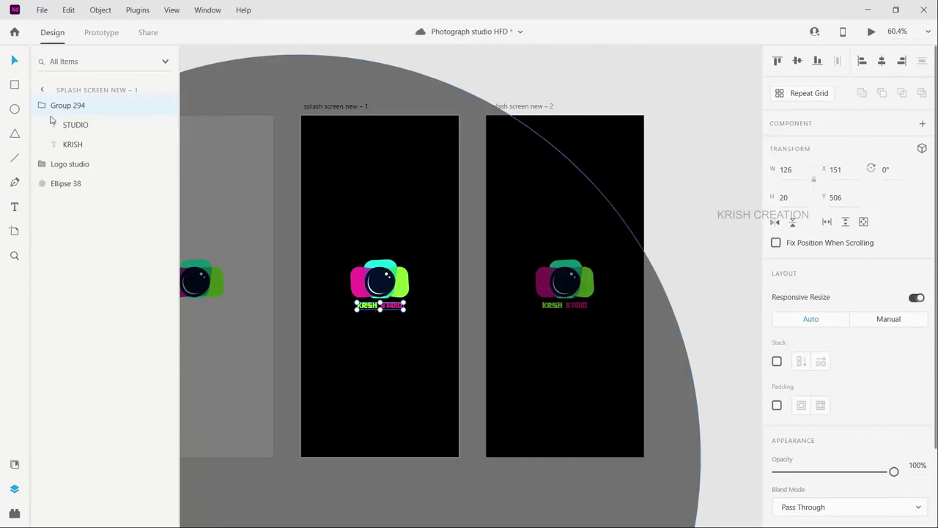
{"action": "left_click", "coordinate": [73, 126]}
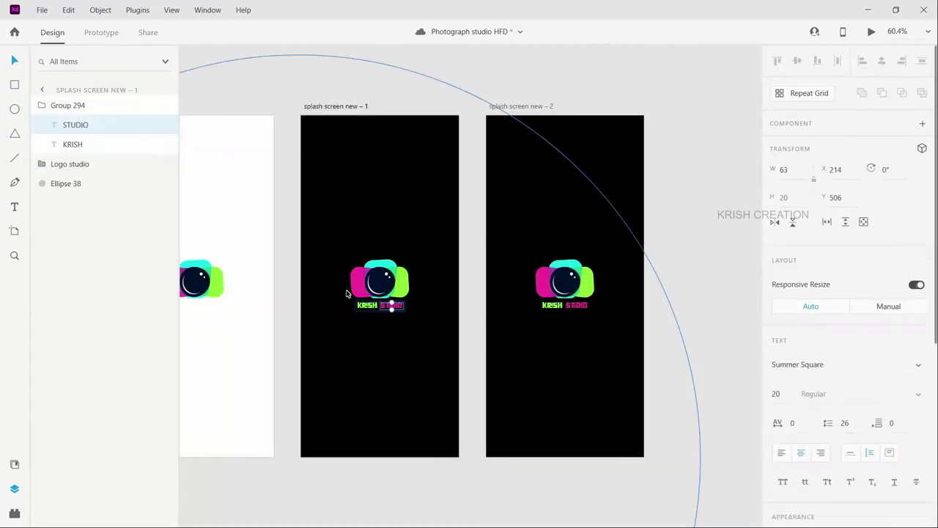
{"action": "key", "text": "shift+Right"}
{"action": "key", "text": "shift+Right"}
{"action": "key", "text": "shift+Right"}
{"action": "key", "text": "shift+Right"}
{"action": "key", "text": "shift+Right"}
{"action": "key", "text": "shift+Right"}
{"action": "key", "text": "shift+Right"}
{"action": "key", "text": "shift+Right"}
{"action": "key", "text": "shift+Right"}
{"action": "key", "text": "shift+Right"}
{"action": "key", "text": "shift+Right"}
{"action": "key", "text": "shift+Right"}
{"action": "key", "text": "shift+Right"}
{"action": "key", "text": "shift+Right"}
{"action": "key", "text": "shift+Right"}
{"action": "key", "text": "shift+Right"}
{"action": "key", "text": "shift+Right"}
{"action": "key", "text": "shift+Right"}
{"action": "key", "text": "shift+Right"}
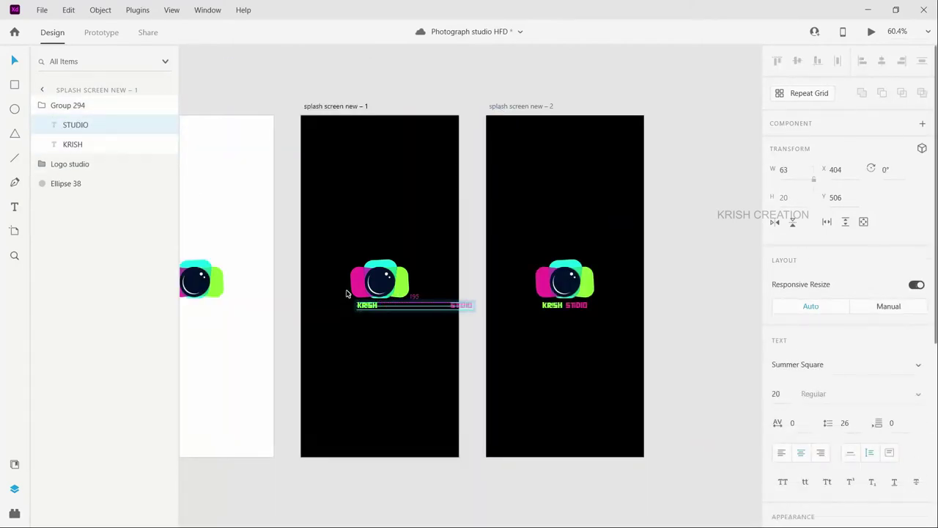
{"action": "key", "text": "shift+Right"}
{"action": "scroll", "coordinate": [781, 273], "scroll_direction": "down", "scroll_amount": 4}
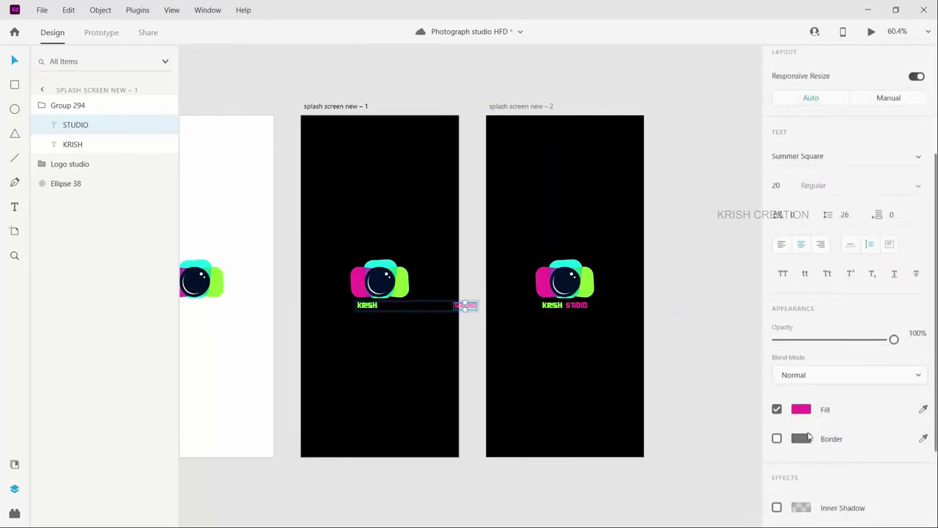
{"action": "left_click", "coordinate": [779, 259]}
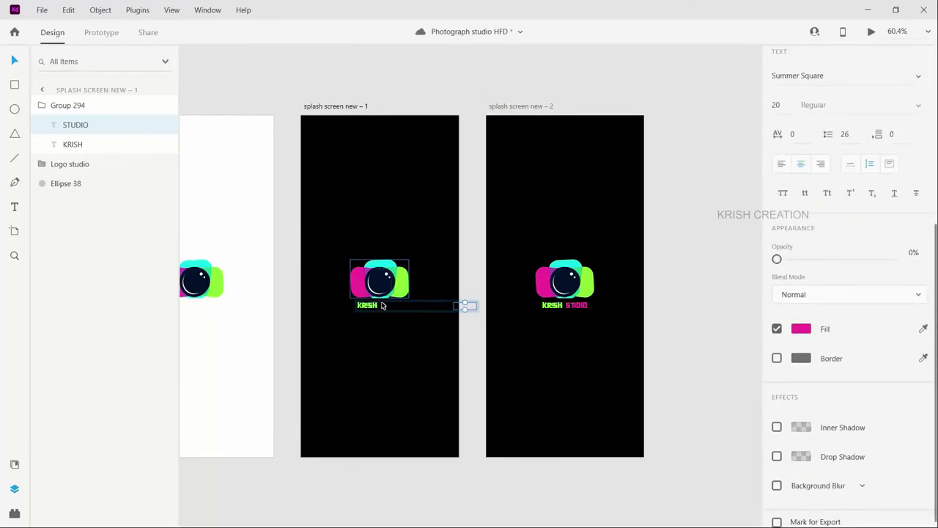
Shift the KRISH text in "splash screen new – 1" about 200 px left to the artboard's edge and reduce its opacity to 0%
{"action": "left_click", "coordinate": [382, 305]}
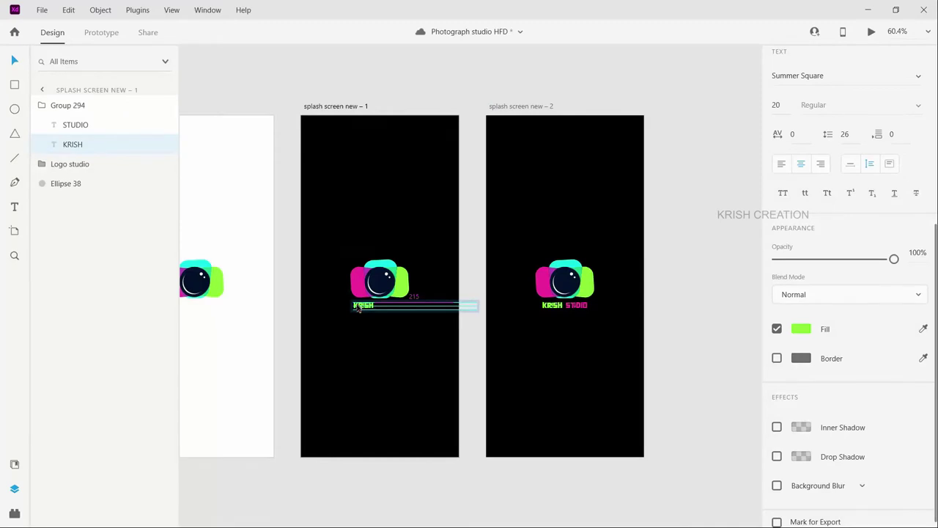
{"action": "key", "text": "shift+Left"}
{"action": "key", "text": "shift+Left"}
{"action": "key", "text": "shift+Left"}
{"action": "key", "text": "shift+Left"}
{"action": "key", "text": "shift+Left"}
{"action": "key", "text": "shift+Left"}
{"action": "key", "text": "shift+Left"}
{"action": "key", "text": "shift+Left"}
{"action": "key", "text": "shift+Left"}
{"action": "key", "text": "shift+Left"}
{"action": "key", "text": "shift+Left"}
{"action": "key", "text": "shift+Left"}
{"action": "key", "text": "shift+Left"}
{"action": "key", "text": "shift+Left"}
{"action": "key", "text": "shift+Left"}
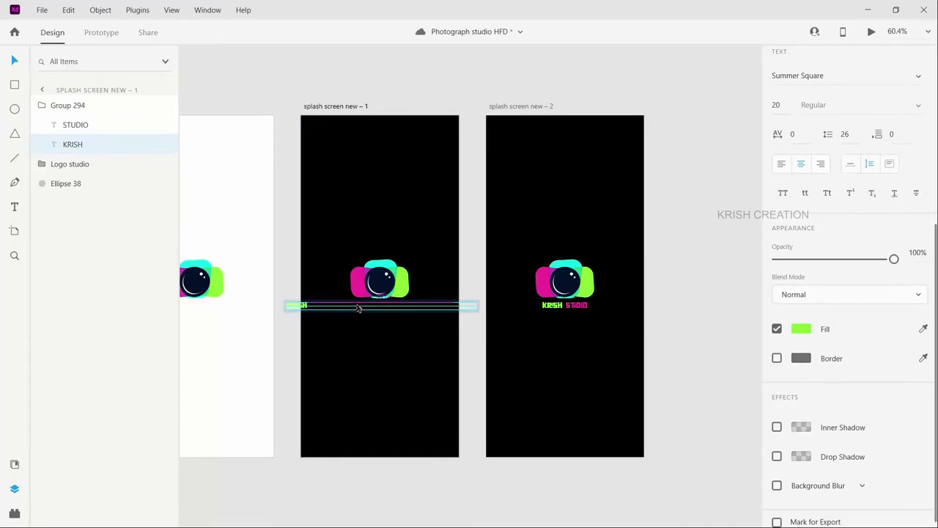
{"action": "key", "text": "shift+Left"}
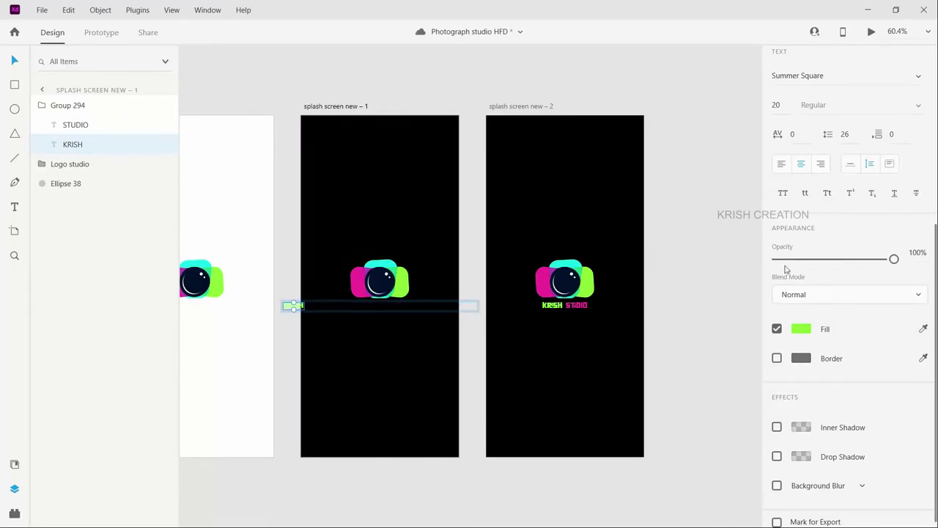
{"action": "left_click_drag", "start_coordinate": [784, 261], "coordinate": [775, 259]}
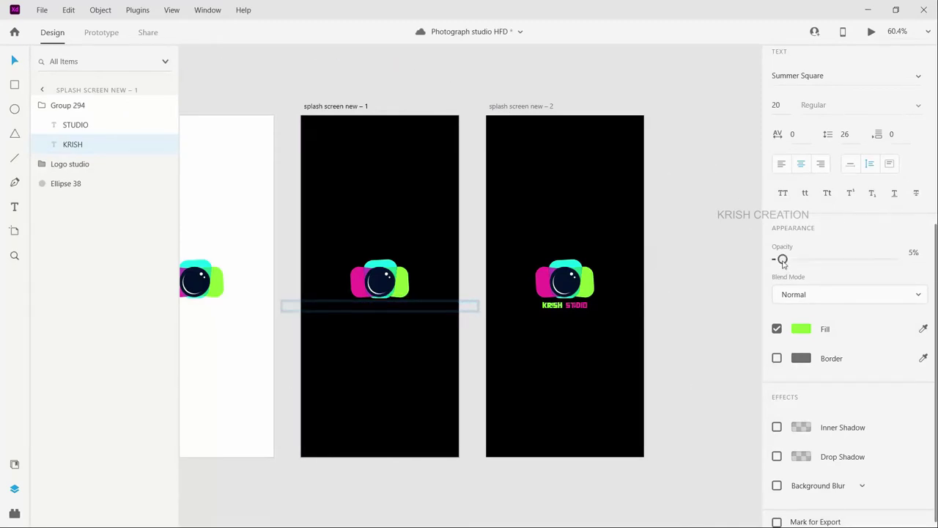
Draw a white 20 px circle over the camera lens in "splash screen new – 2" and center it horizontally on the artboard
{"action": "left_click", "coordinate": [609, 82]}
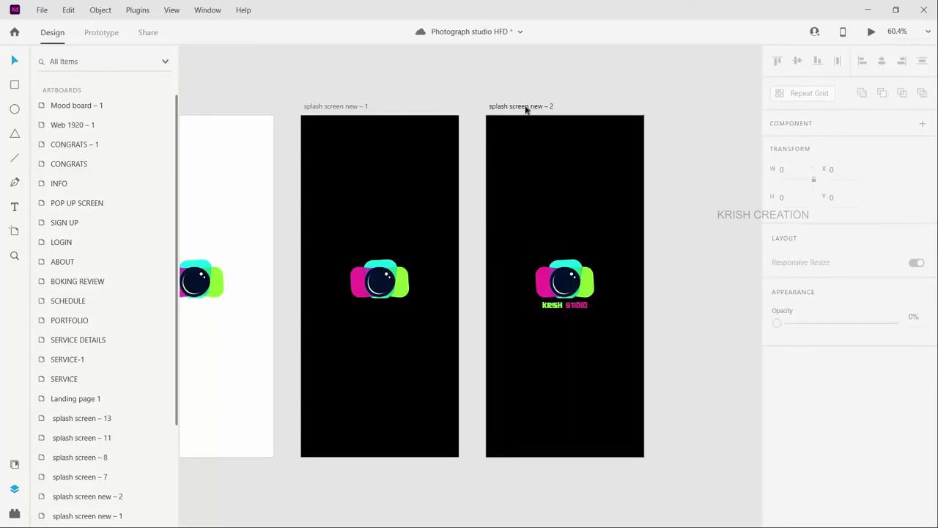
{"action": "scroll", "coordinate": [601, 300], "scroll_direction": "right", "scroll_amount": 3}
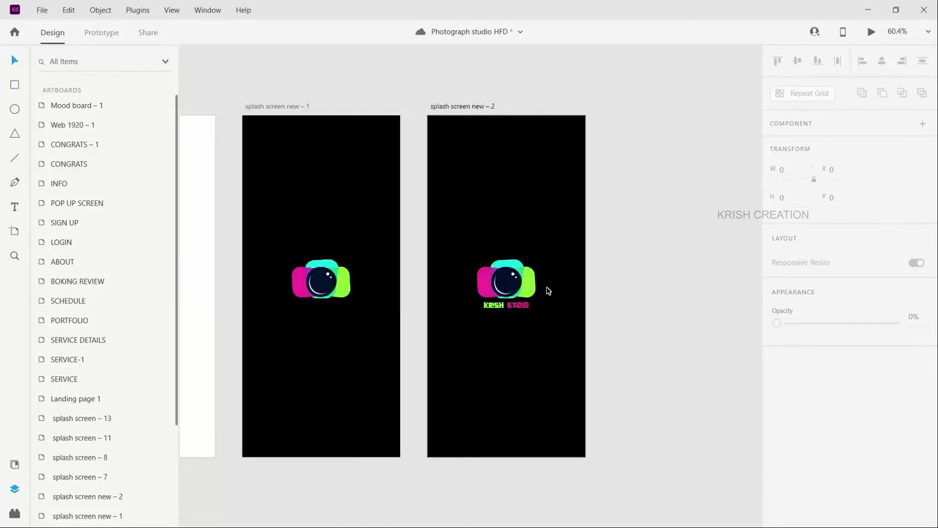
{"action": "scroll", "coordinate": [547, 291], "scroll_direction": "up", "scroll_amount": 2}
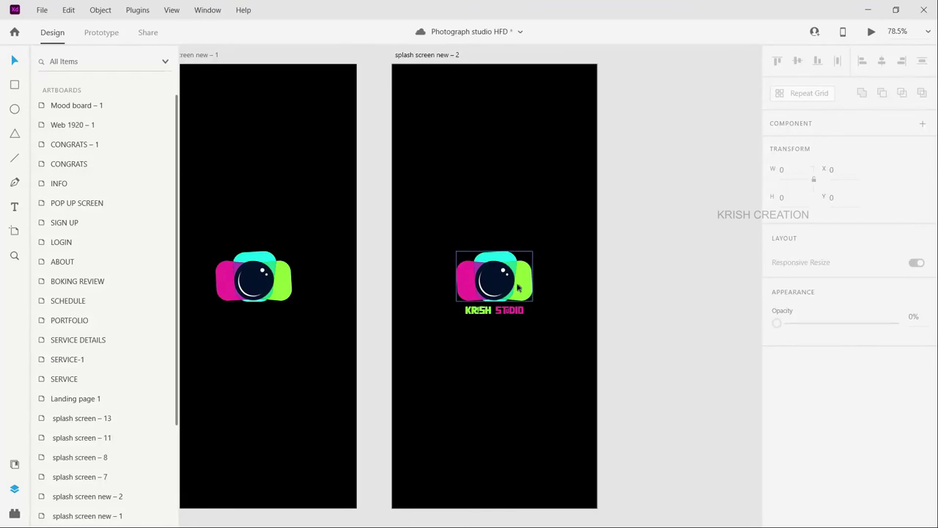
{"action": "scroll", "coordinate": [518, 288], "scroll_direction": "down", "scroll_amount": 2}
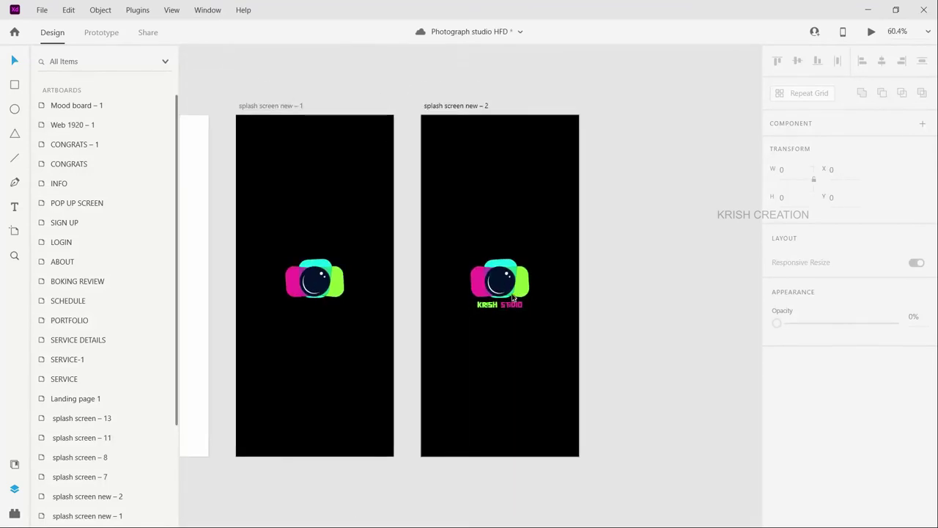
{"action": "left_click", "coordinate": [15, 109]}
{"action": "left_click_drag", "start_coordinate": [499, 277], "coordinate": [508, 286]}
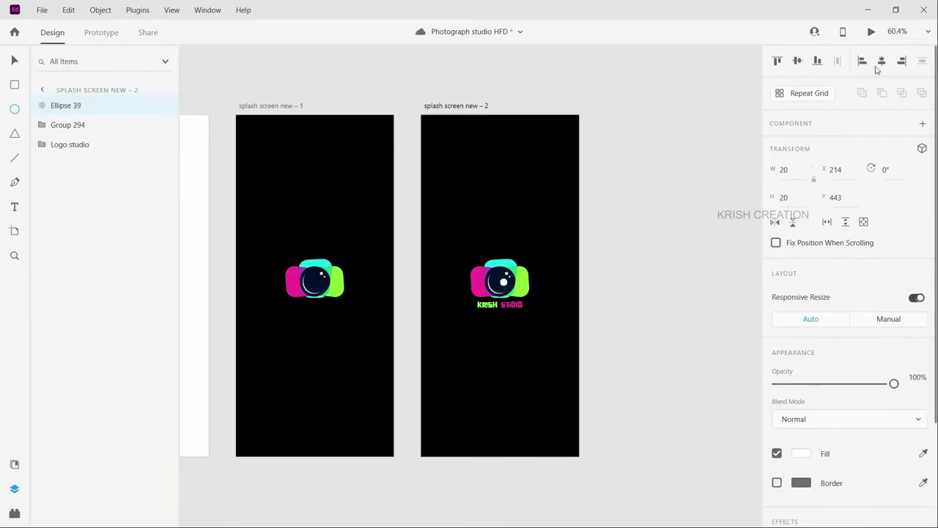
{"action": "left_click", "coordinate": [882, 61]}
Apply a background blur to the small lens circle and set the blur amount to 8
{"action": "scroll", "coordinate": [766, 454], "scroll_direction": "down", "scroll_amount": 4}
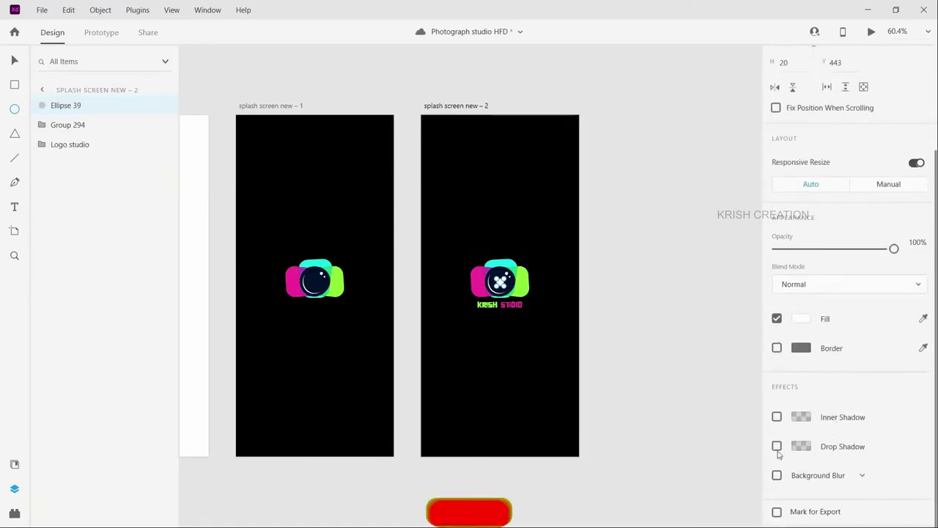
{"action": "left_click", "coordinate": [777, 475]}
{"action": "scroll", "coordinate": [777, 469], "scroll_direction": "down", "scroll_amount": 2}
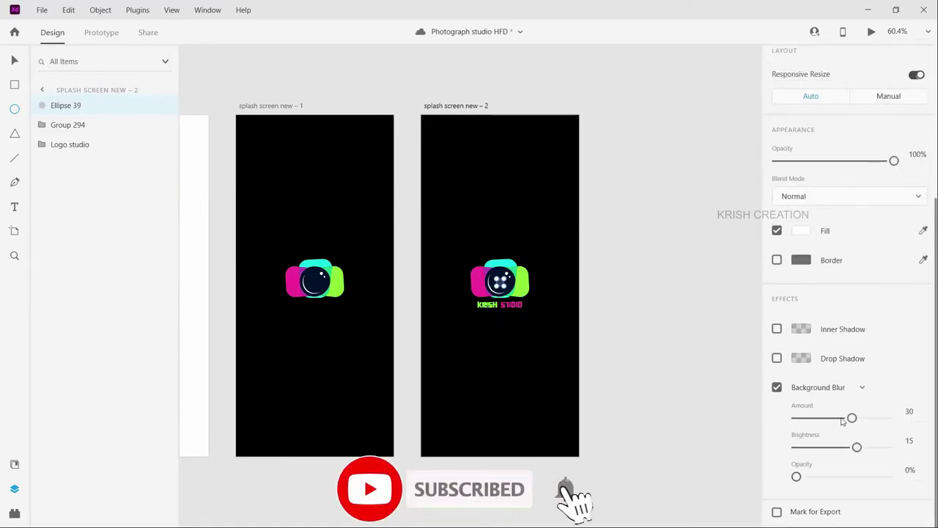
{"action": "left_click_drag", "start_coordinate": [850, 418], "coordinate": [811, 427]}
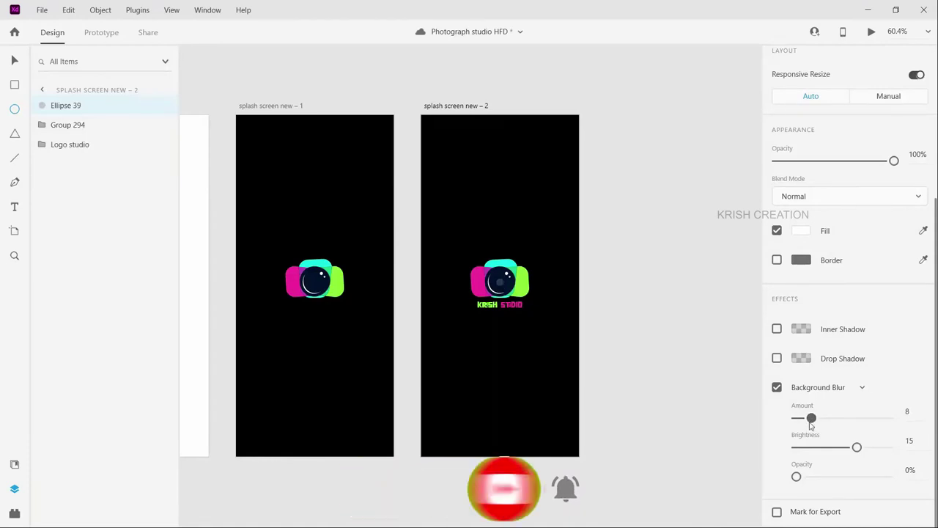
Duplicate the "splash screen new – 2" artboard to its right and turn off the background blur on the copy's lens circle
{"action": "left_click", "coordinate": [454, 107]}
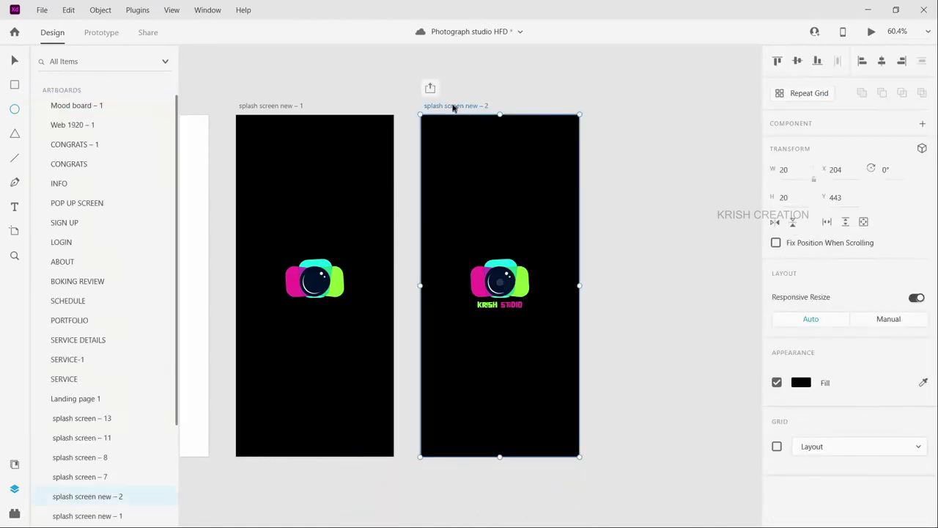
{"action": "left_click_drag", "start_coordinate": [453, 107], "coordinate": [641, 130]}
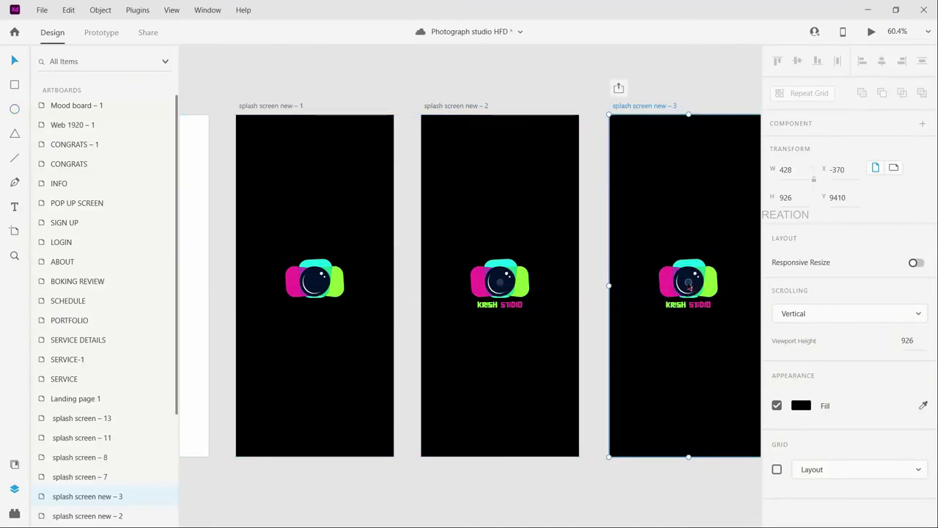
{"action": "left_click", "coordinate": [690, 286]}
{"action": "scroll", "coordinate": [826, 368], "scroll_direction": "down", "scroll_amount": 5}
{"action": "left_click", "coordinate": [778, 387]}
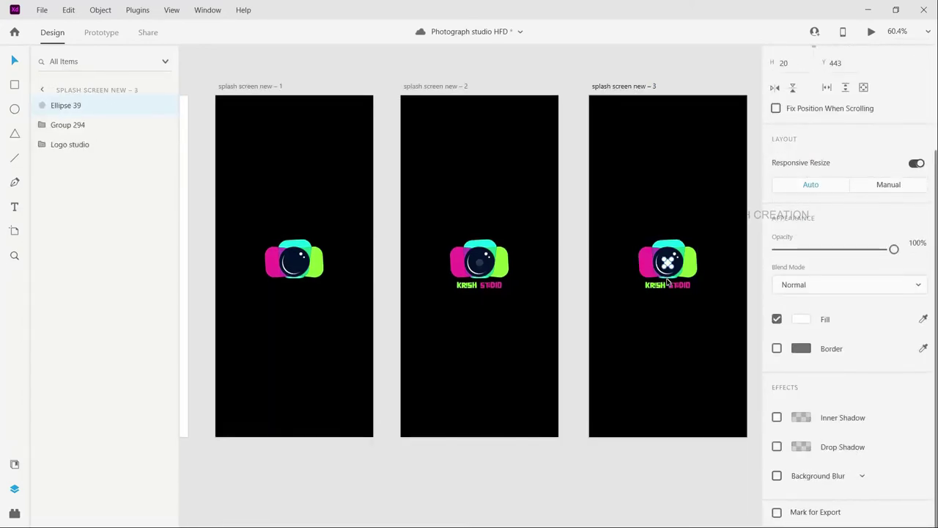
Scale the white circle in "splash screen new – 3" proportionally from its center to about 1110 px wide so it covers the whole artboard
{"action": "left_click_drag", "start_coordinate": [667, 286], "coordinate": [594, 286]}
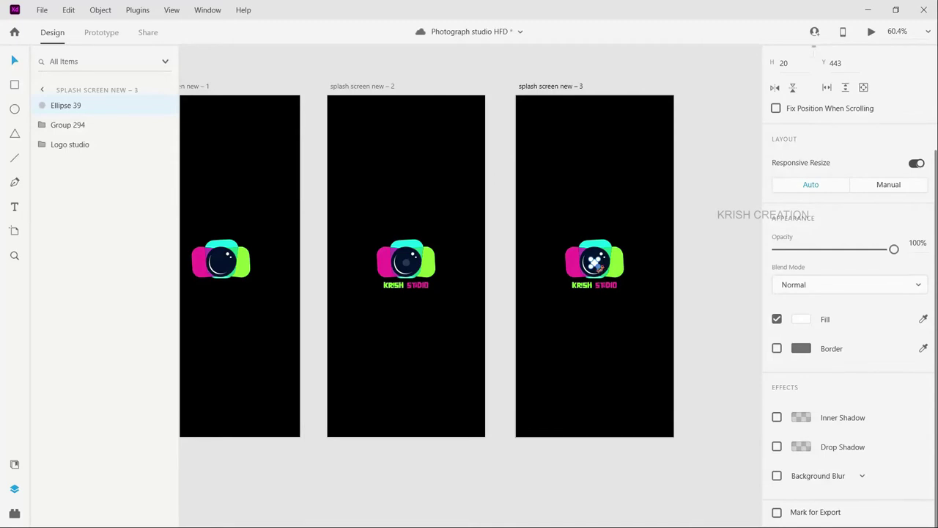
{"action": "left_click_drag", "start_coordinate": [600, 267], "coordinate": [746, 517]}
{"action": "scroll", "coordinate": [748, 440], "scroll_direction": "down", "scroll_amount": 3}
{"action": "scroll", "coordinate": [750, 401], "scroll_direction": "up", "scroll_amount": 3}
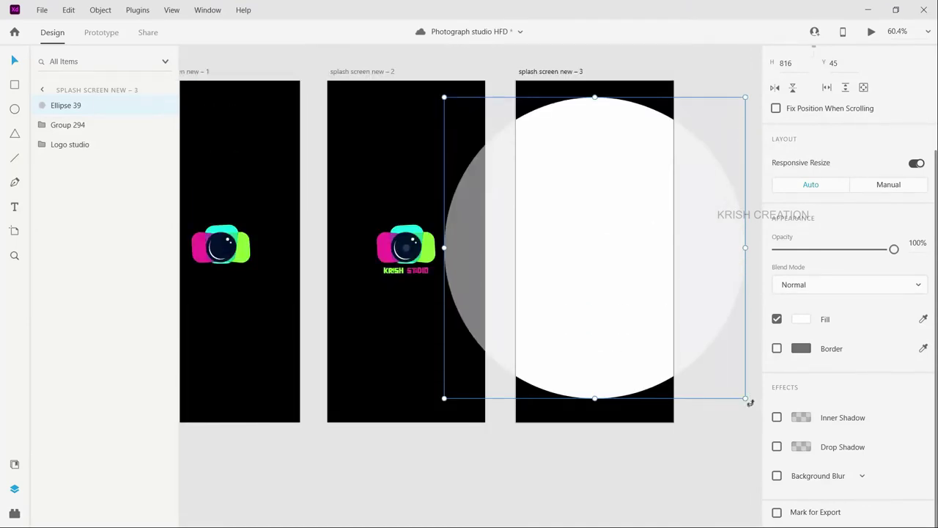
{"action": "left_click_drag", "start_coordinate": [746, 399], "coordinate": [745, 398]}
{"action": "left_click_drag", "start_coordinate": [776, 436], "coordinate": [788, 453]}
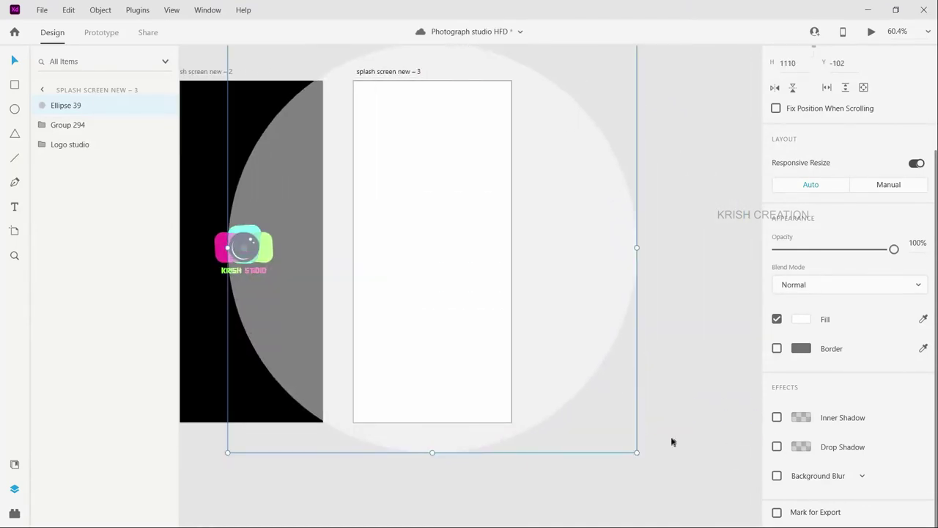
{"action": "key", "text": "Delete"}
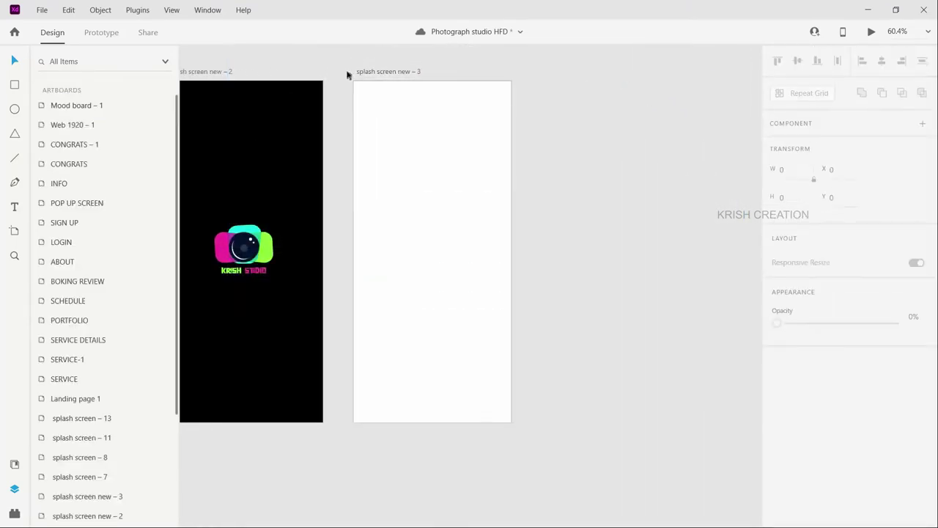
Duplicate the "splash screen new – 3" artboard to its right and delete the large white circle from the copy
{"action": "left_click", "coordinate": [394, 72]}
{"action": "key", "text": "ctrl+d"}
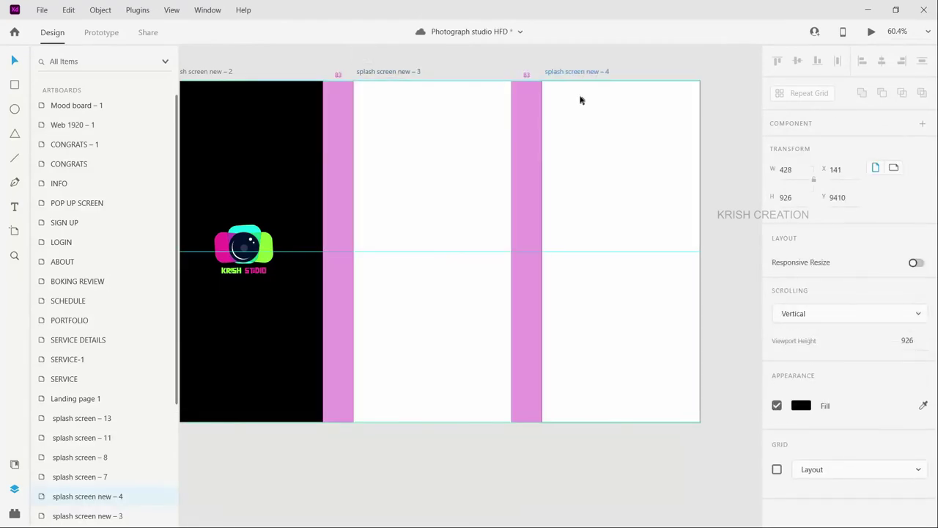
{"action": "left_click", "coordinate": [618, 192]}
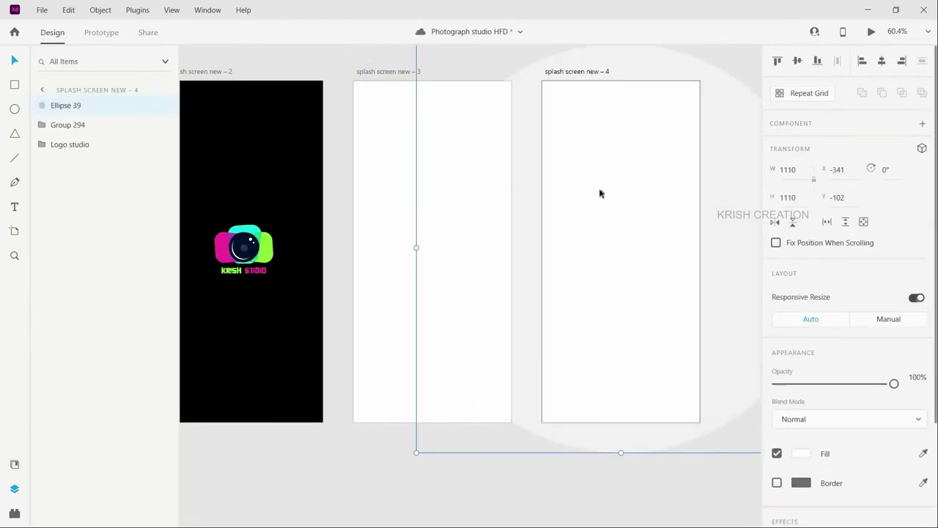
{"action": "key", "text": "Delete"}
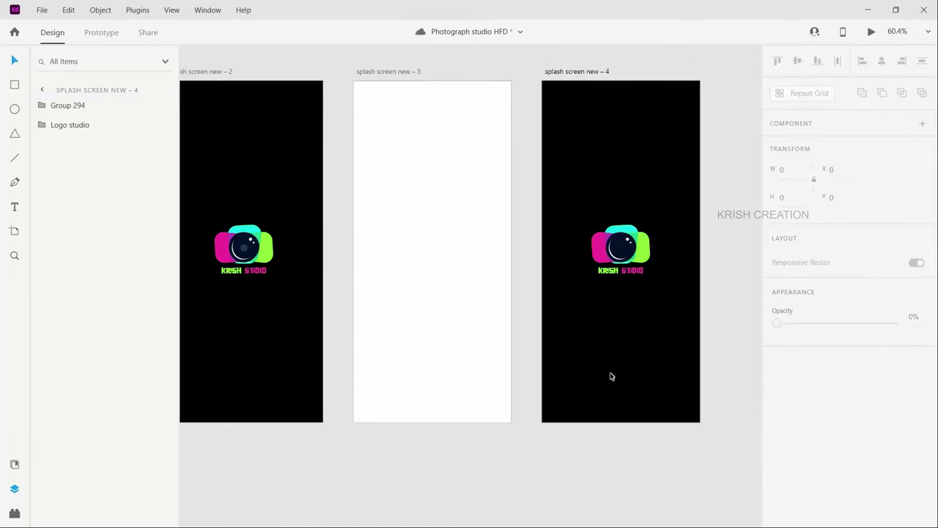
{"action": "scroll", "coordinate": [503, 461], "scroll_direction": "down", "scroll_amount": 5}
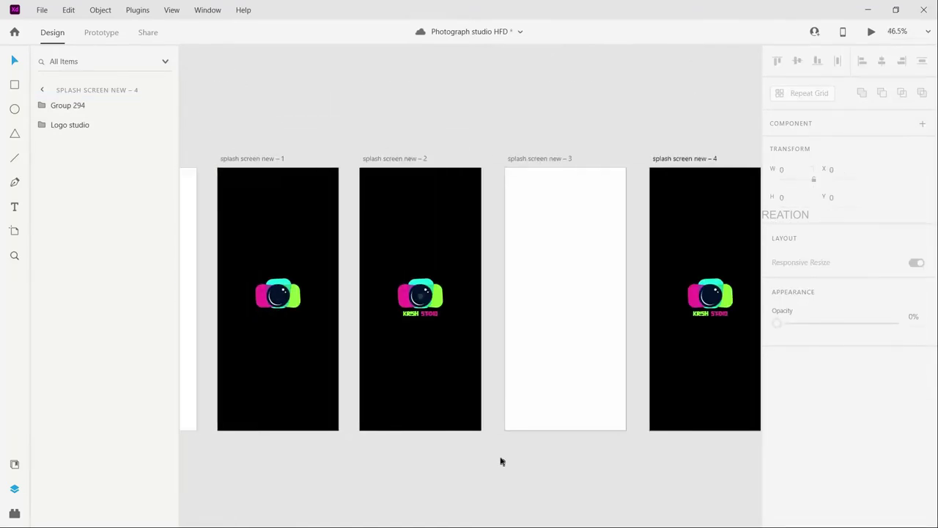
{"action": "scroll", "coordinate": [502, 460], "scroll_direction": "up", "scroll_amount": 2}
{"action": "scroll", "coordinate": [502, 460], "scroll_direction": "down", "scroll_amount": 3}
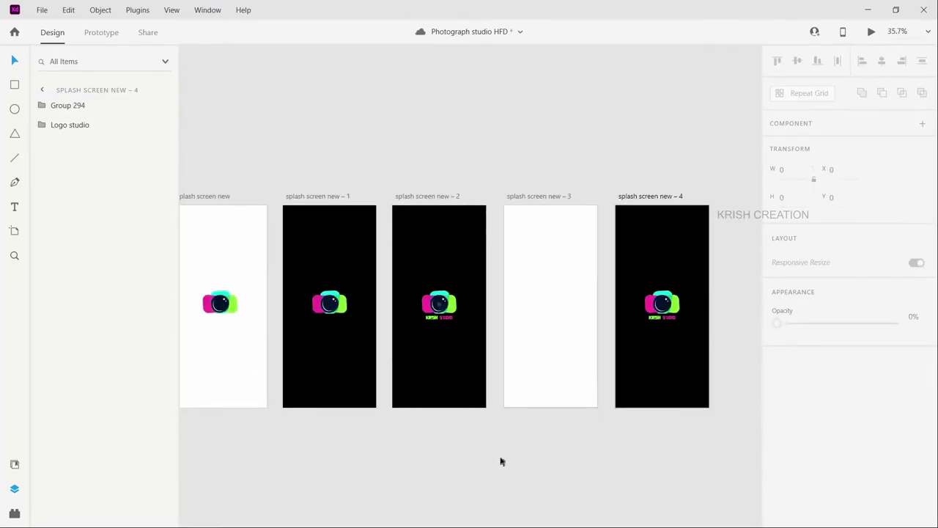
{"action": "scroll", "coordinate": [503, 461], "scroll_direction": "down", "scroll_amount": 2}
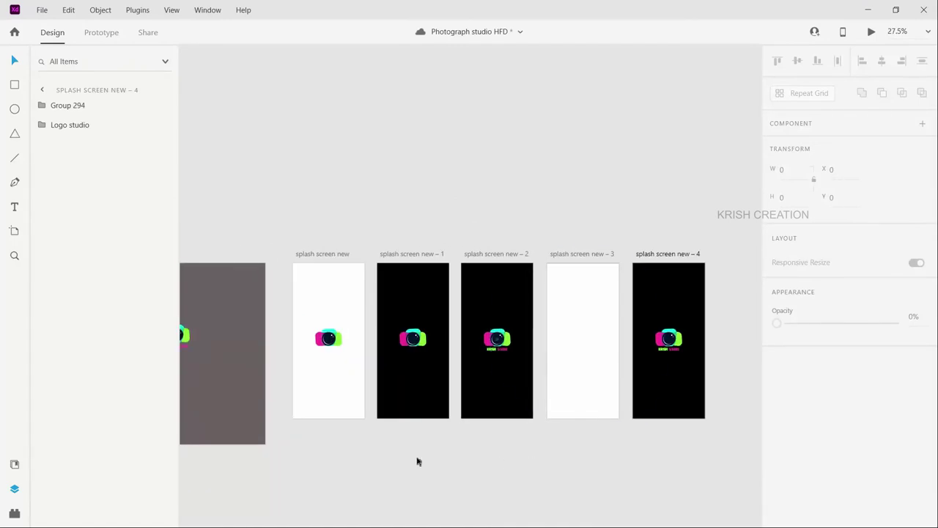
{"action": "scroll", "coordinate": [318, 356], "scroll_direction": "down", "scroll_amount": 2}
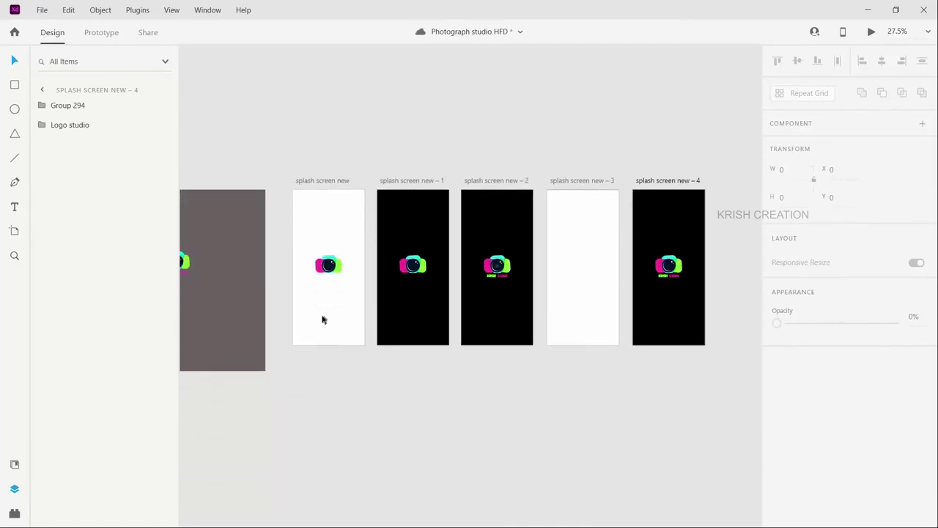
Link the "splash screen new" artboard to "splash screen new – 1" in the prototype with a tap-triggered auto-animate lasting 2 s
{"action": "left_click", "coordinate": [102, 35]}
{"action": "left_click", "coordinate": [324, 181]}
{"action": "left_click_drag", "start_coordinate": [366, 258], "coordinate": [408, 314]}
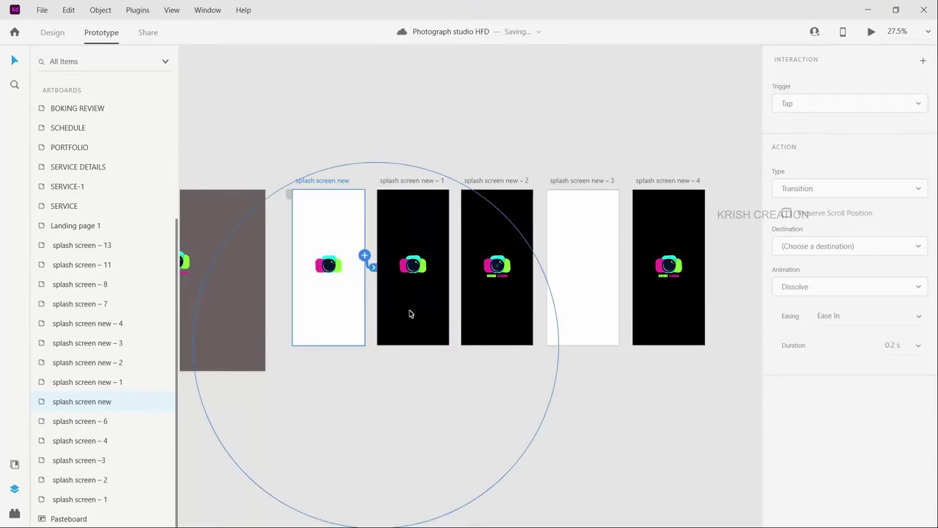
{"action": "left_click", "coordinate": [861, 113]}
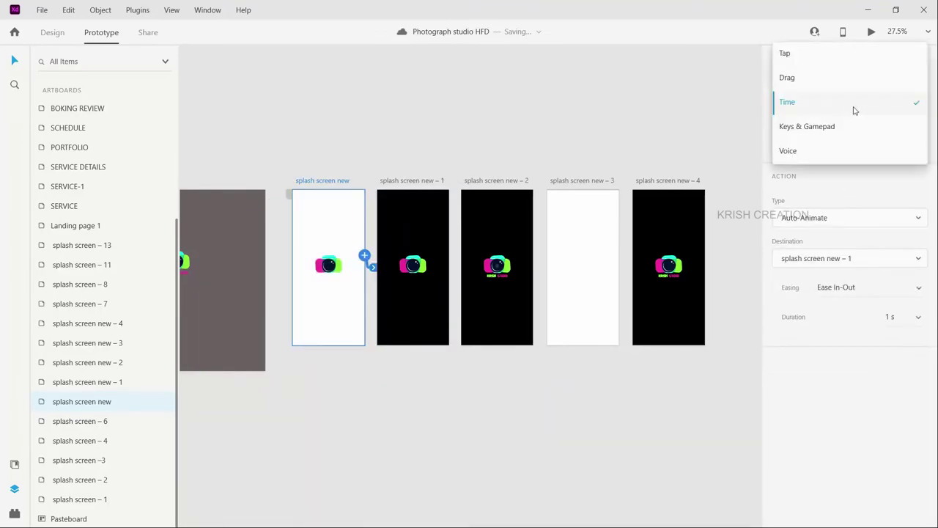
{"action": "left_click", "coordinate": [792, 60]}
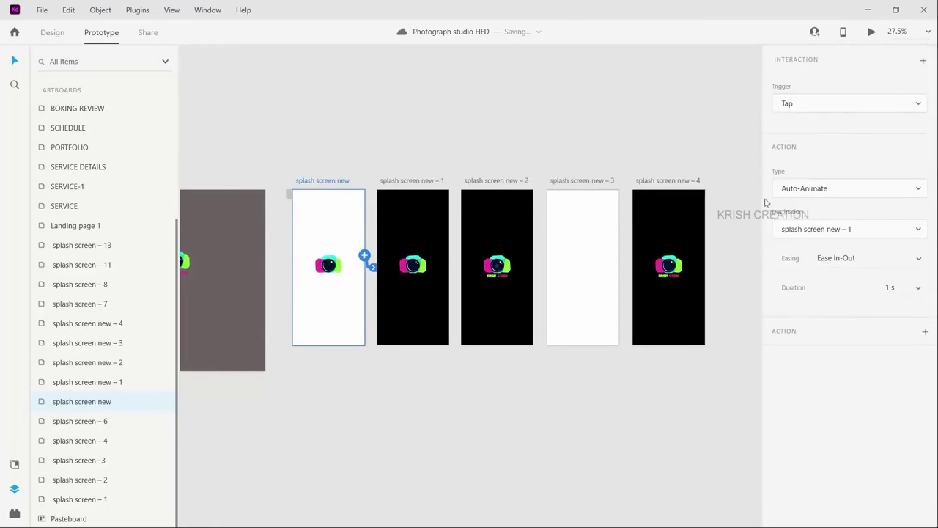
{"action": "scroll", "coordinate": [254, 235], "scroll_direction": "right", "scroll_amount": 3}
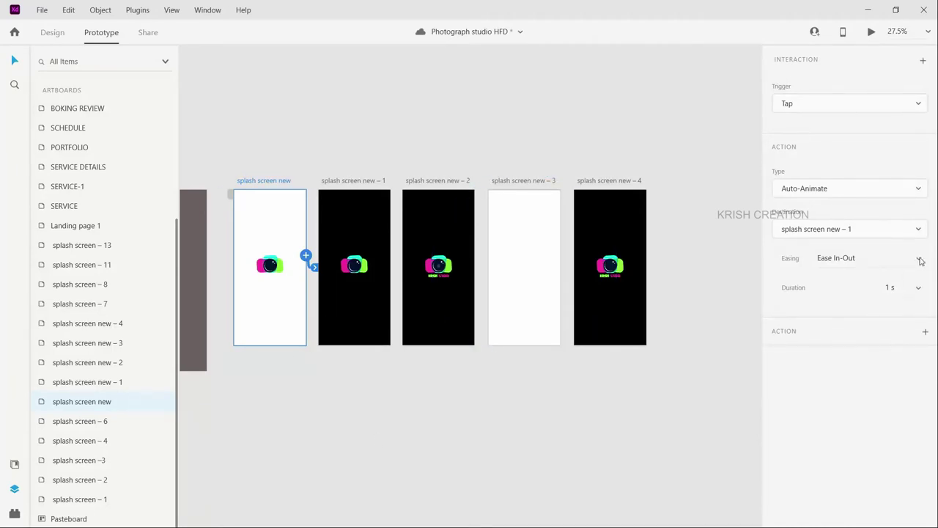
{"action": "left_click", "coordinate": [867, 294]}
{"action": "type", "text": "2"}
{"action": "key", "text": "Return"}
Link "splash screen new – 1" to "splash screen new – 2" with a Time trigger and a 1 s auto-animate
{"action": "left_click", "coordinate": [350, 183]}
{"action": "left_click_drag", "start_coordinate": [390, 256], "coordinate": [470, 297]}
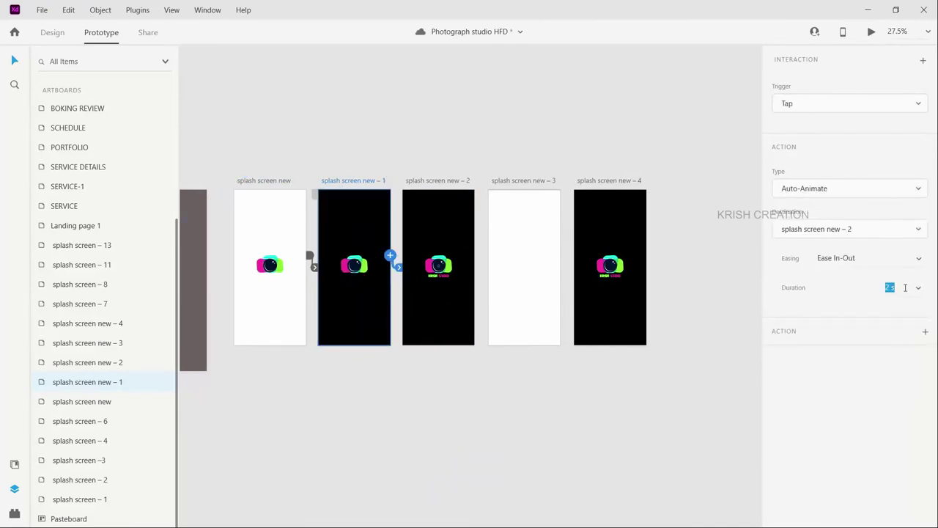
{"action": "double_click", "coordinate": [867, 291]}
{"action": "left_click", "coordinate": [888, 110]}
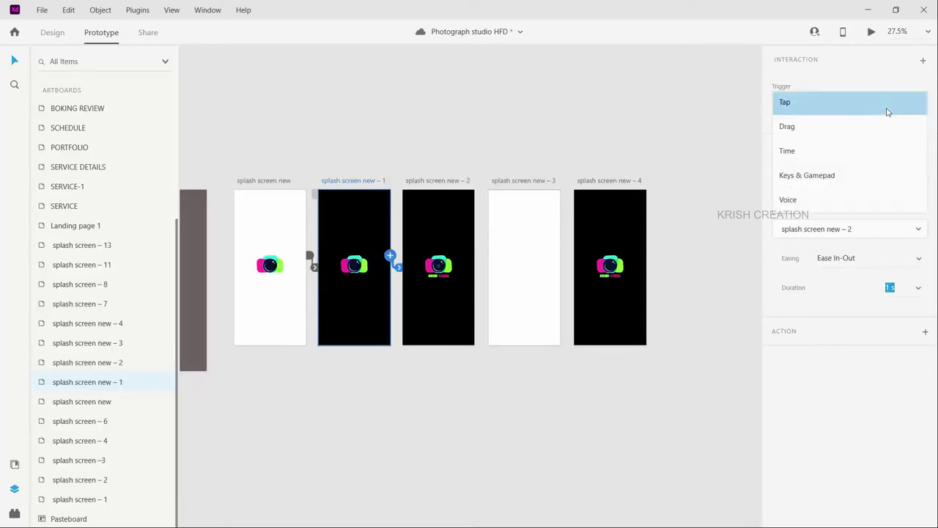
{"action": "left_click", "coordinate": [787, 150]}
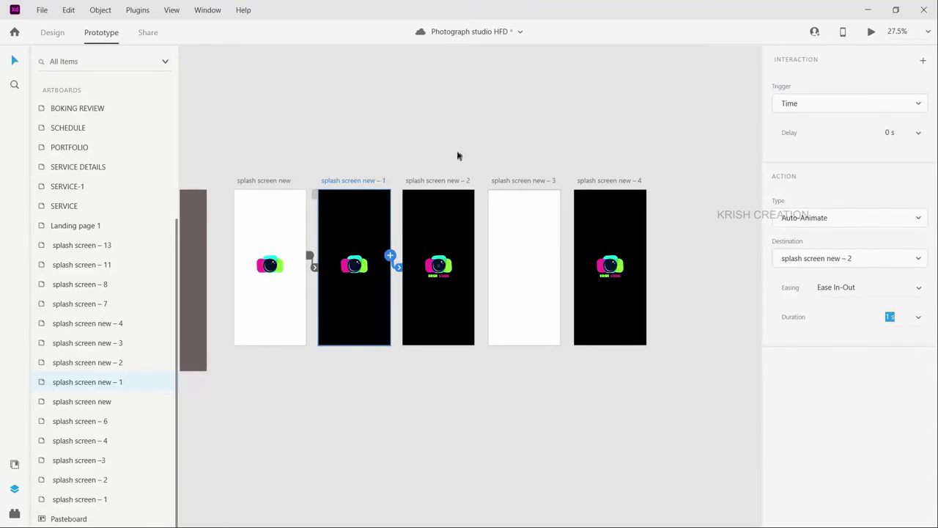
Link "splash screen new – 2" to "splash screen new – 3" with a 0.2 s timed auto-animate and link "– 3" to "– 4" the same way
{"action": "scroll", "coordinate": [438, 178], "scroll_direction": "right", "scroll_amount": 2}
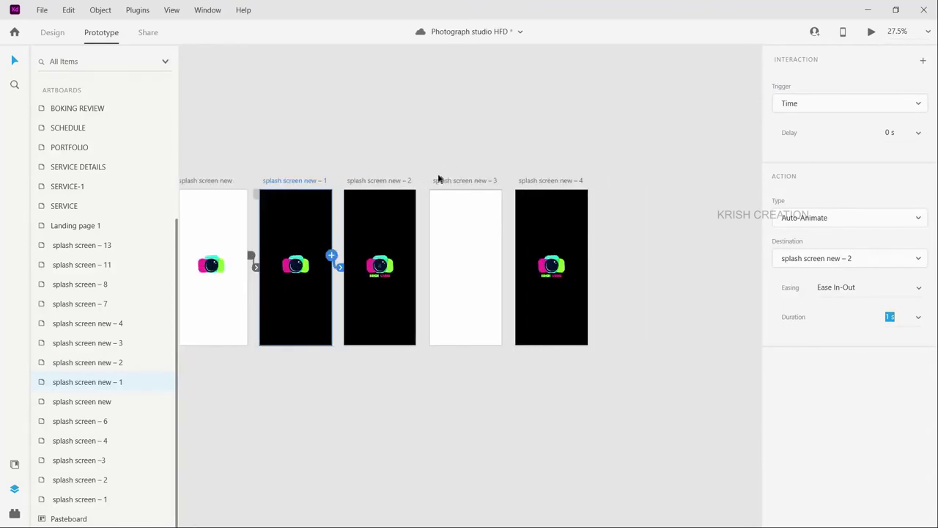
{"action": "left_click", "coordinate": [386, 182]}
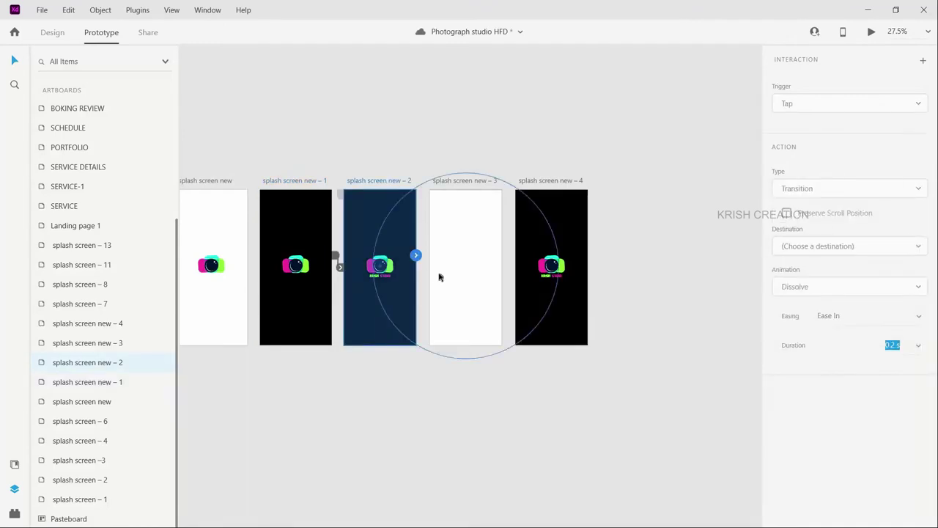
{"action": "left_click_drag", "start_coordinate": [416, 255], "coordinate": [457, 300]}
{"action": "left_click", "coordinate": [891, 320]}
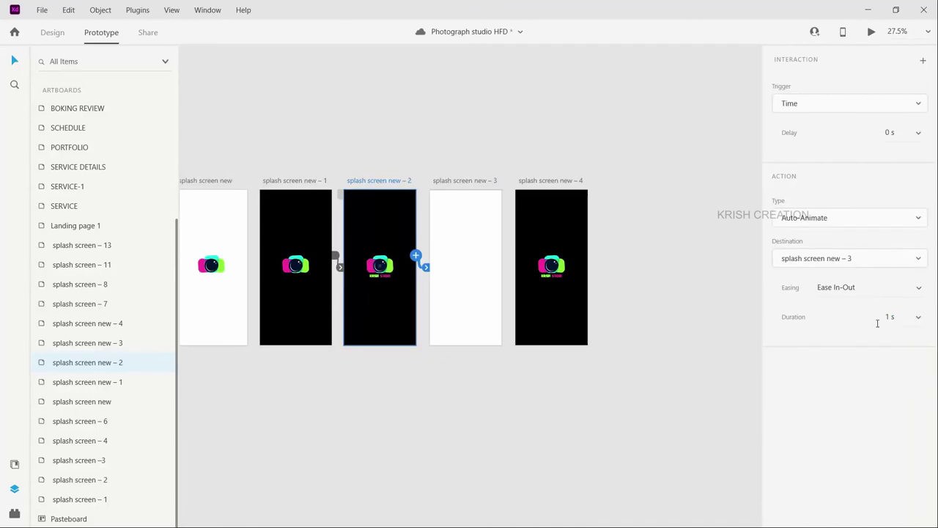
{"action": "double_click", "coordinate": [877, 324]}
{"action": "type", "text": ".2.2"}
{"action": "left_click", "coordinate": [918, 319]}
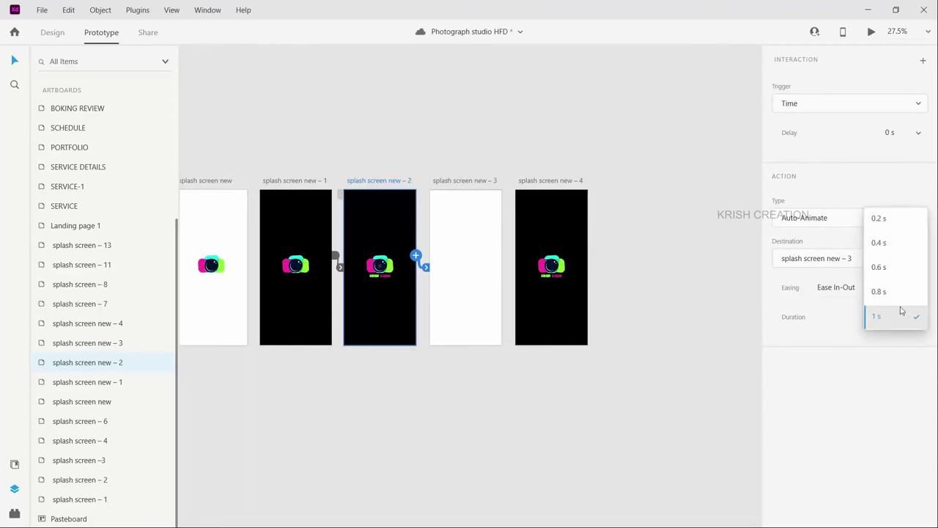
{"action": "left_click", "coordinate": [877, 222]}
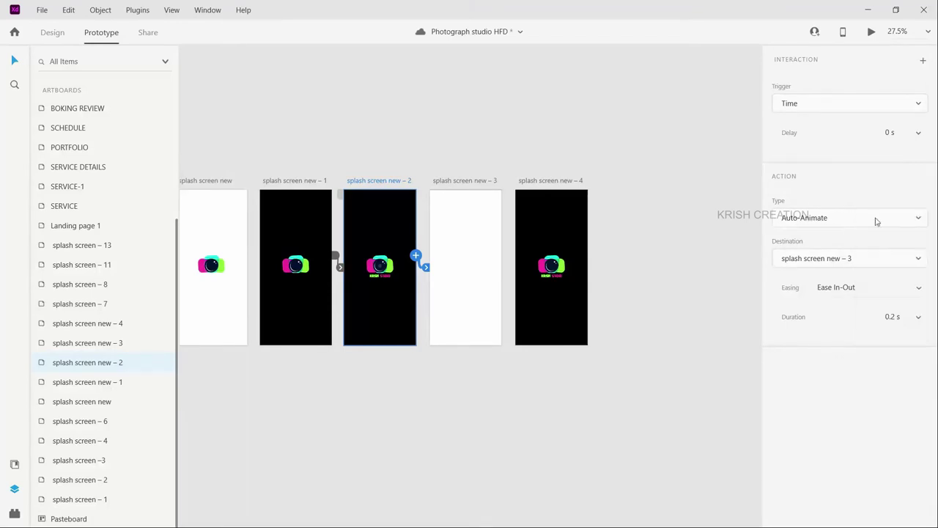
{"action": "left_click", "coordinate": [469, 182]}
{"action": "left_click_drag", "start_coordinate": [501, 257], "coordinate": [554, 320]}
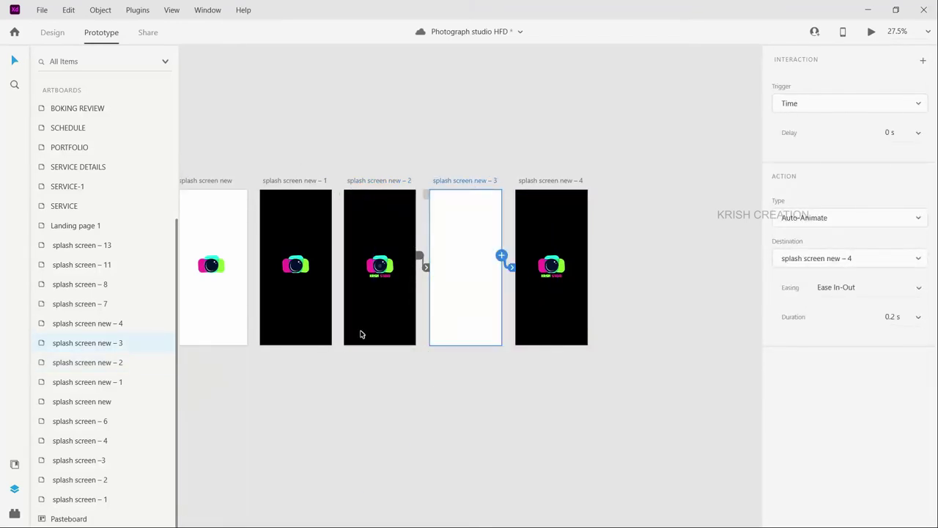
Preview the splash animation starting from the "splash screen new" artboard and close the preview
{"action": "scroll", "coordinate": [360, 331], "scroll_direction": "up", "scroll_amount": 2}
{"action": "scroll", "coordinate": [316, 418], "scroll_direction": "left", "scroll_amount": 6}
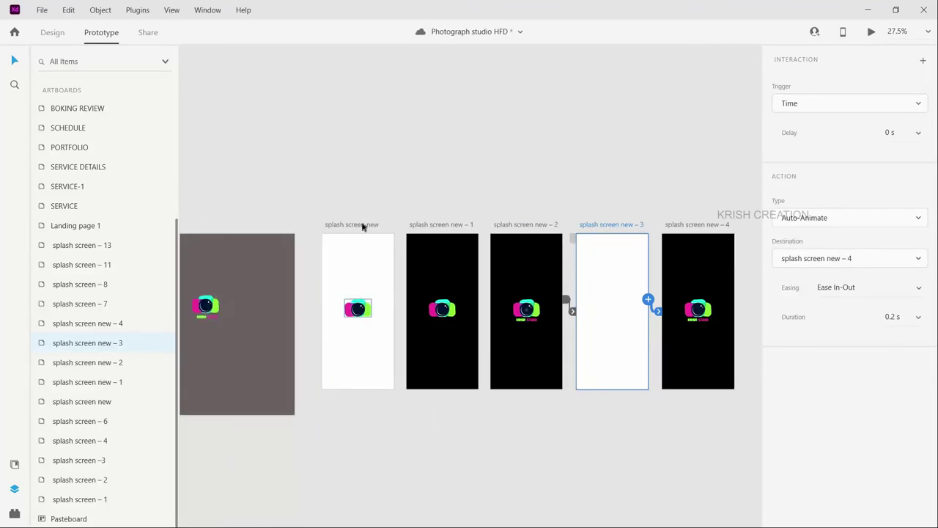
{"action": "left_click", "coordinate": [346, 225]}
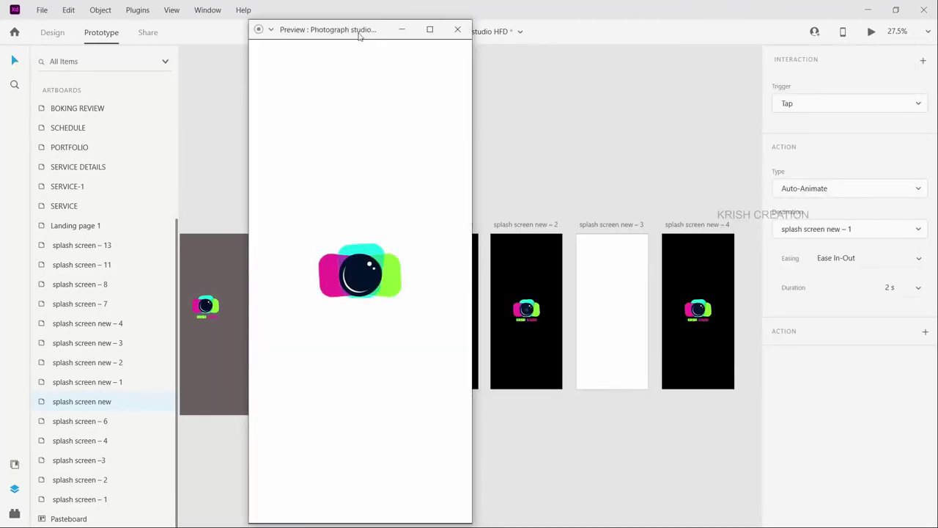
{"action": "left_click_drag", "start_coordinate": [360, 36], "coordinate": [409, 32]}
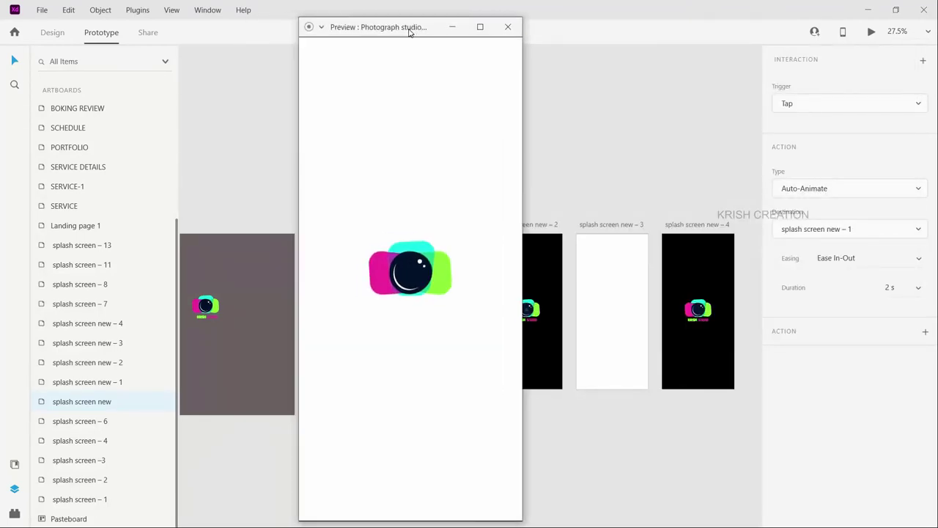
{"action": "left_click", "coordinate": [500, 518]}
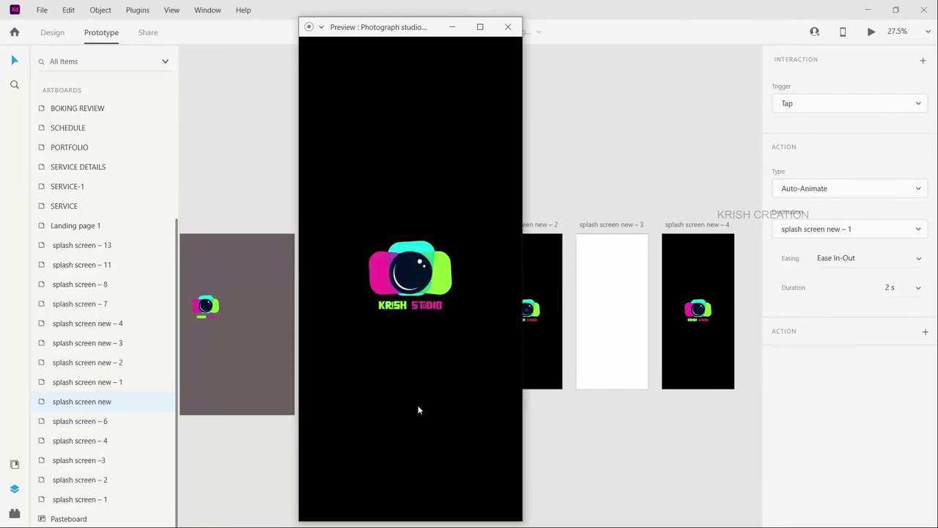
{"action": "left_click", "coordinate": [507, 28]}
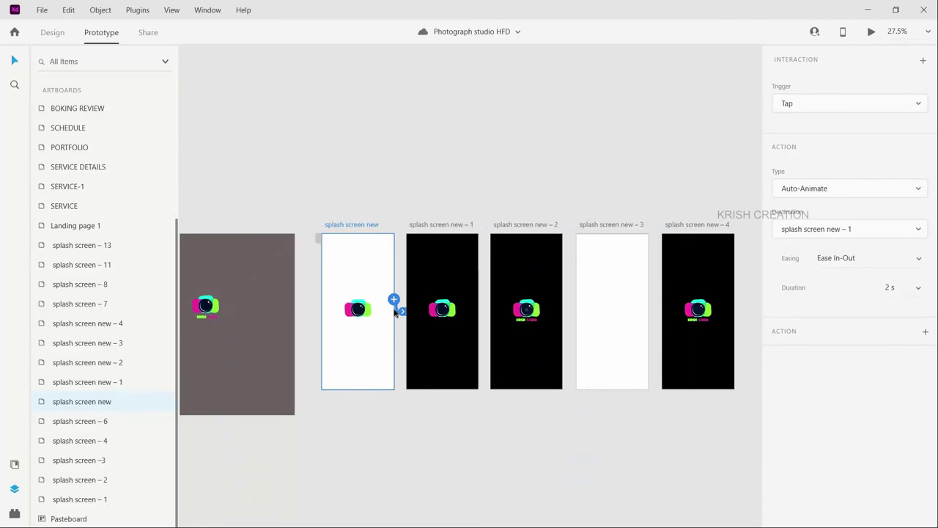
Change the "splash screen new" link's trigger to Time and link "splash screen new – 4" back to "splash screen new" with a 2 s auto-animate
{"action": "left_click", "coordinate": [811, 106]}
{"action": "left_click", "coordinate": [799, 150]}
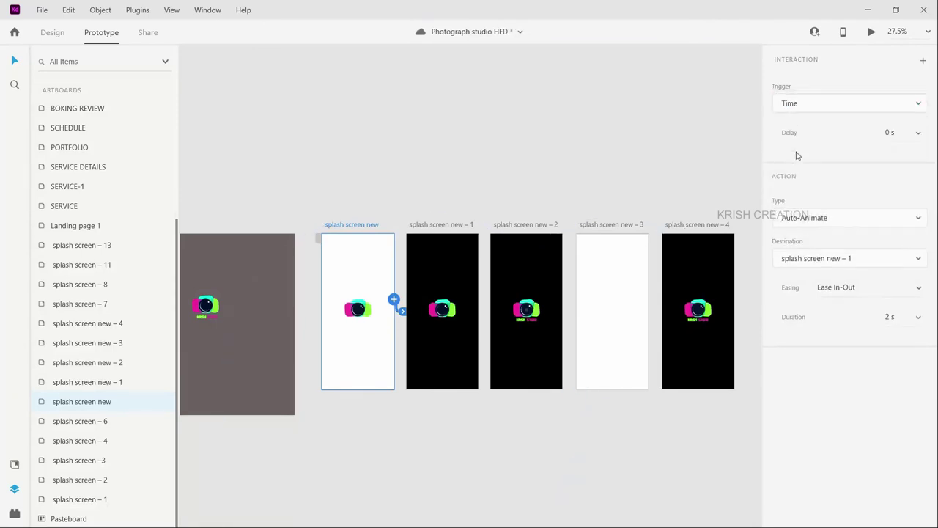
{"action": "left_click", "coordinate": [679, 226]}
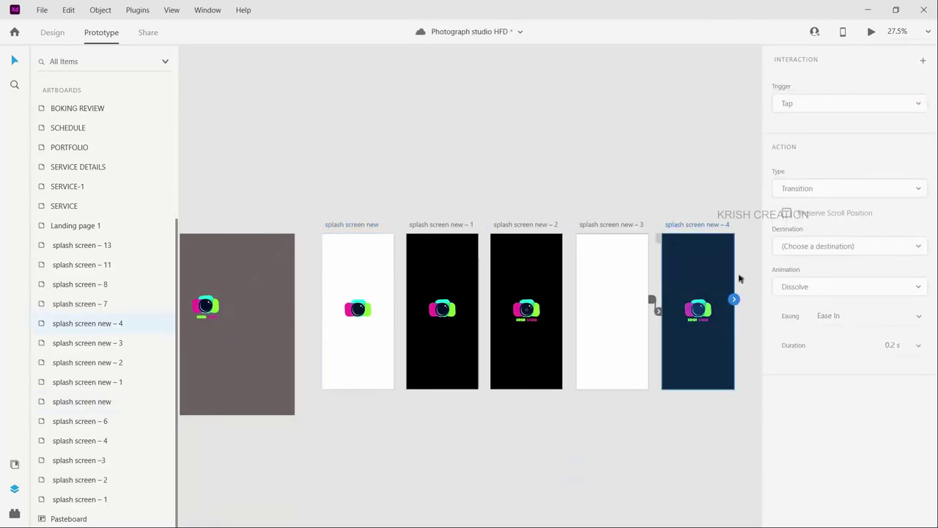
{"action": "left_click_drag", "start_coordinate": [586, 414], "coordinate": [366, 379]}
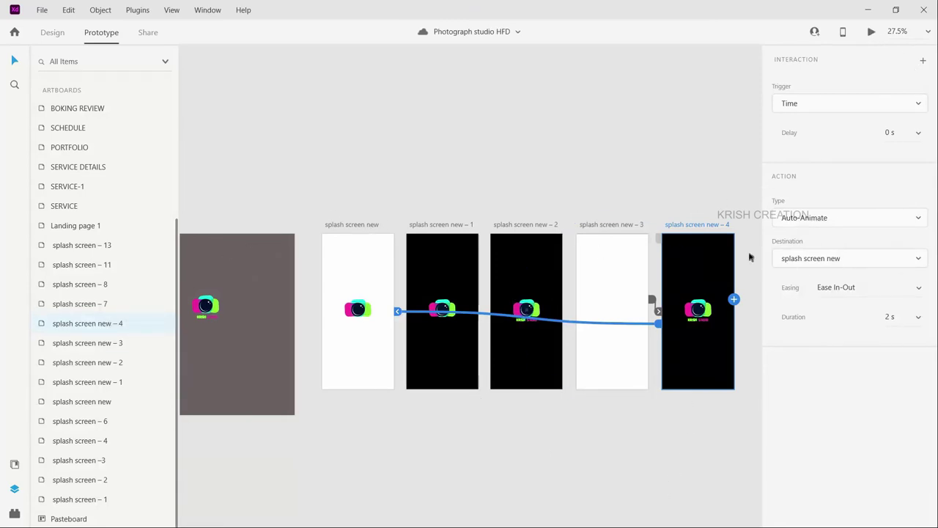
Preview the looping splash animation in the prototype
{"action": "left_click", "coordinate": [871, 32]}
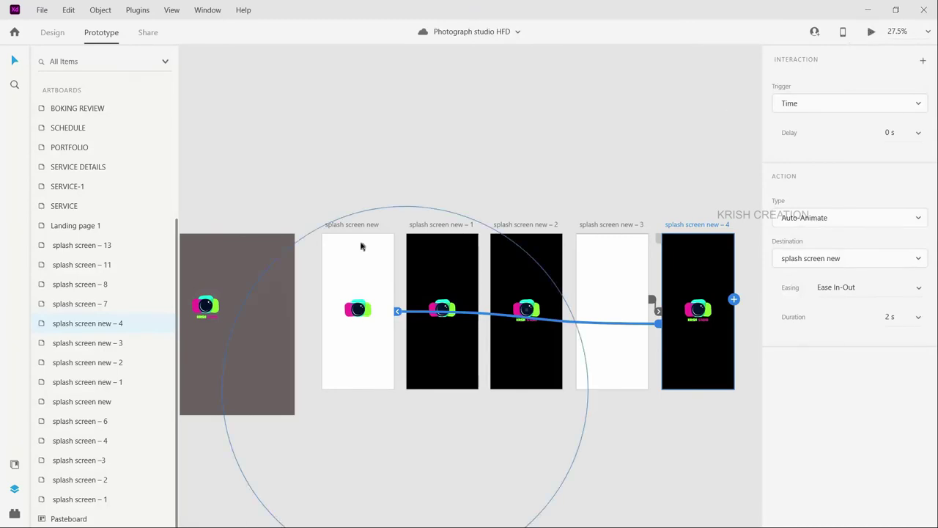
{"action": "left_click_drag", "start_coordinate": [389, 36], "coordinate": [495, 38]}
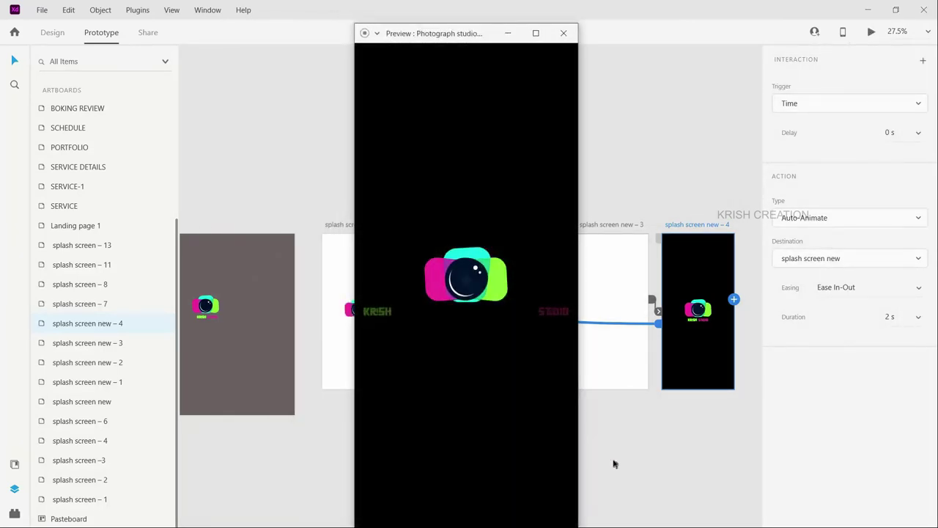